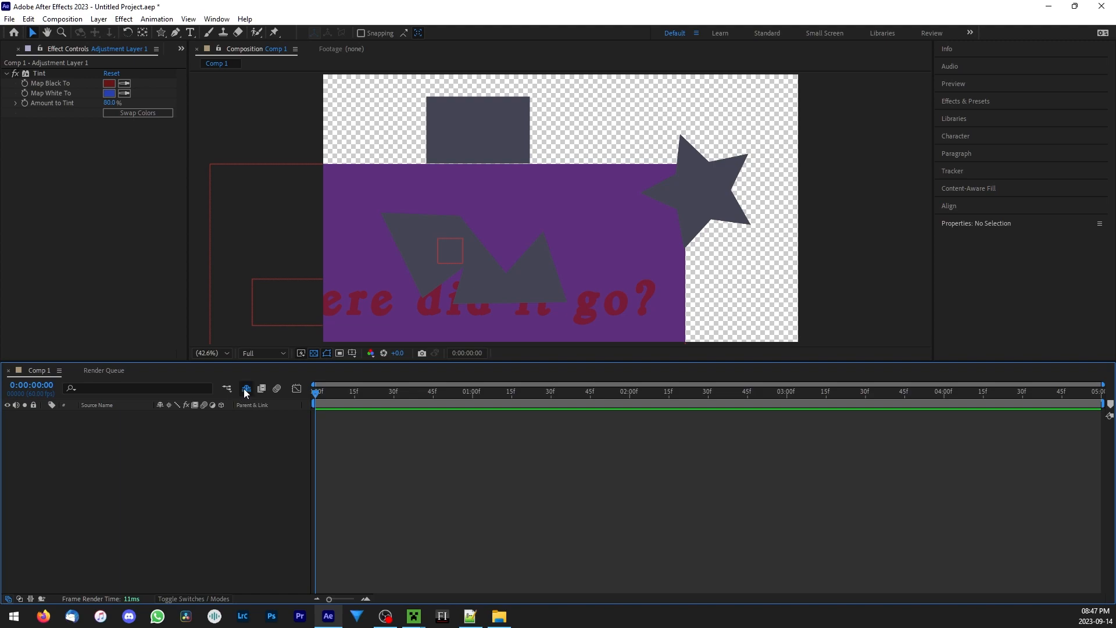
Step: Reveal the shy layers hidden from Comp 1's timeline
left_click(246, 389)
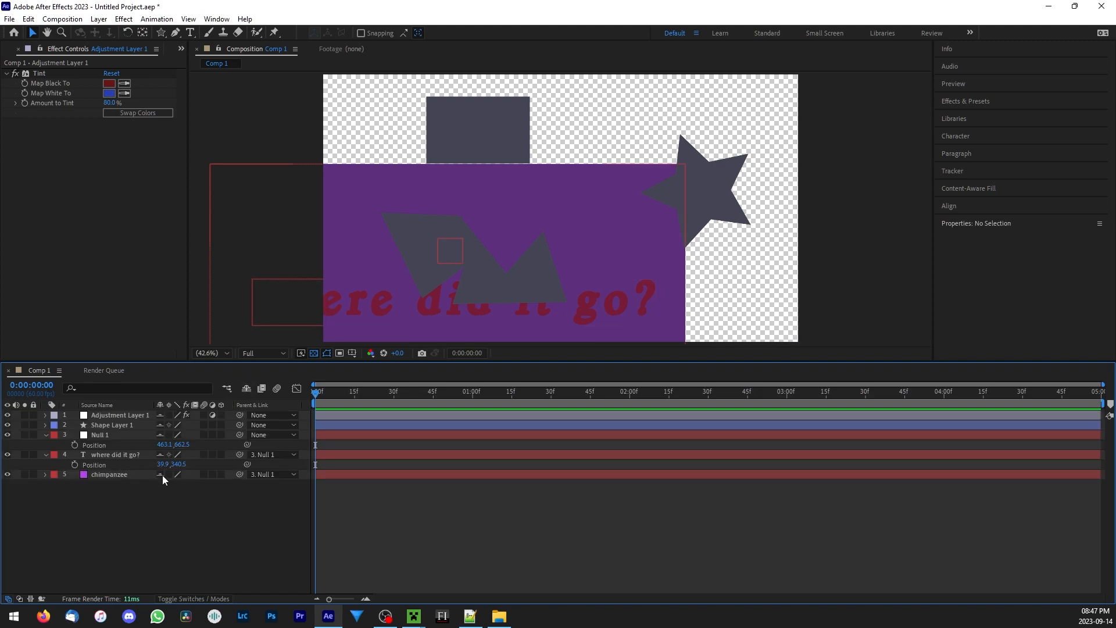
Step: Step the layer selection down through the weather graphic's main comp, going over its Friday, Saturday and Sunday layer groups
key("ctrl+Down")
key("ctrl+Down")
key("ctrl+Down")
key("ctrl+Down")
key("ctrl+Down")
key("ctrl+Down")
key("ctrl+Down")
key("ctrl+Down")
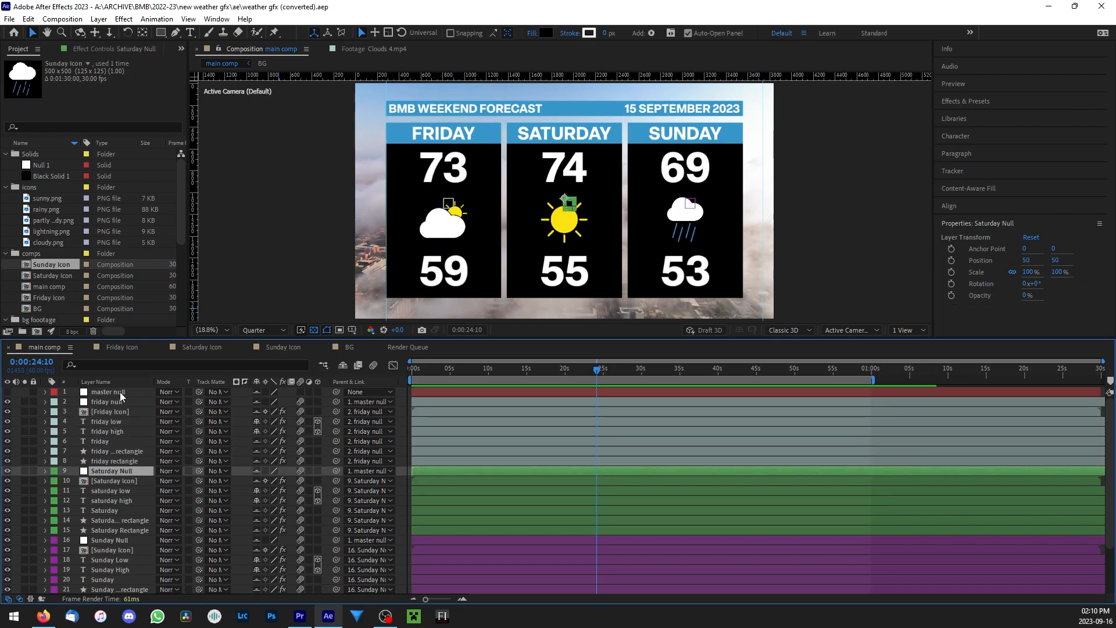
key("ctrl+Down")
key("ctrl+Down")
key("ctrl+Down")
key("ctrl+Down")
key("ctrl+Down")
key("ctrl+Down")
key("ctrl+Down")
key("ctrl+Down")
key("ctrl+Down")
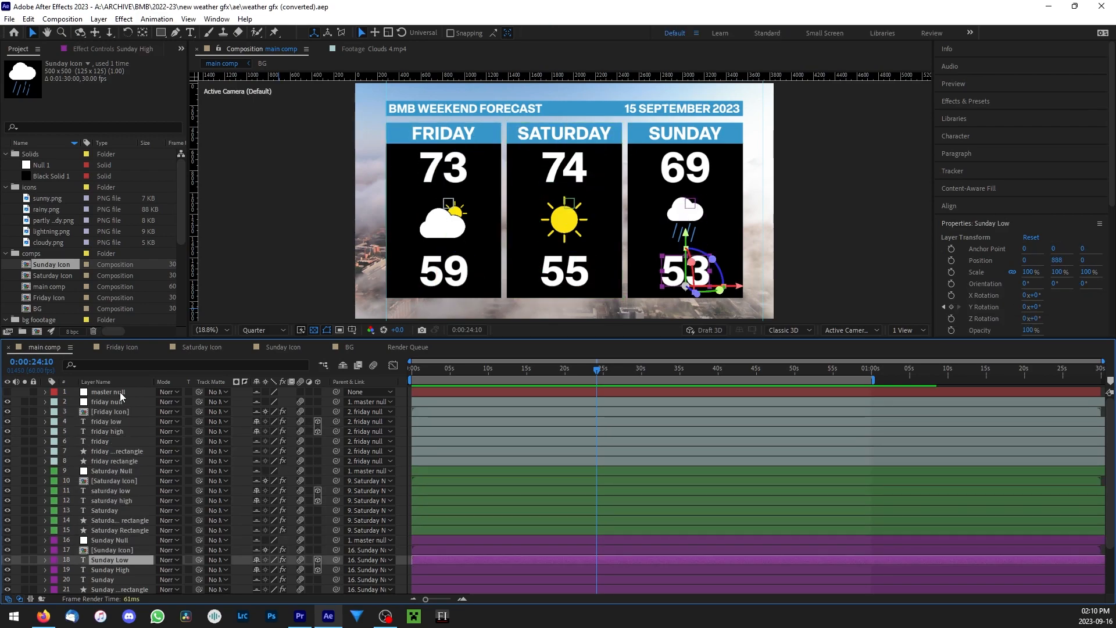
key("ctrl+Down")
key("ctrl+Down")
key("ctrl+Down")
key("ctrl+Down")
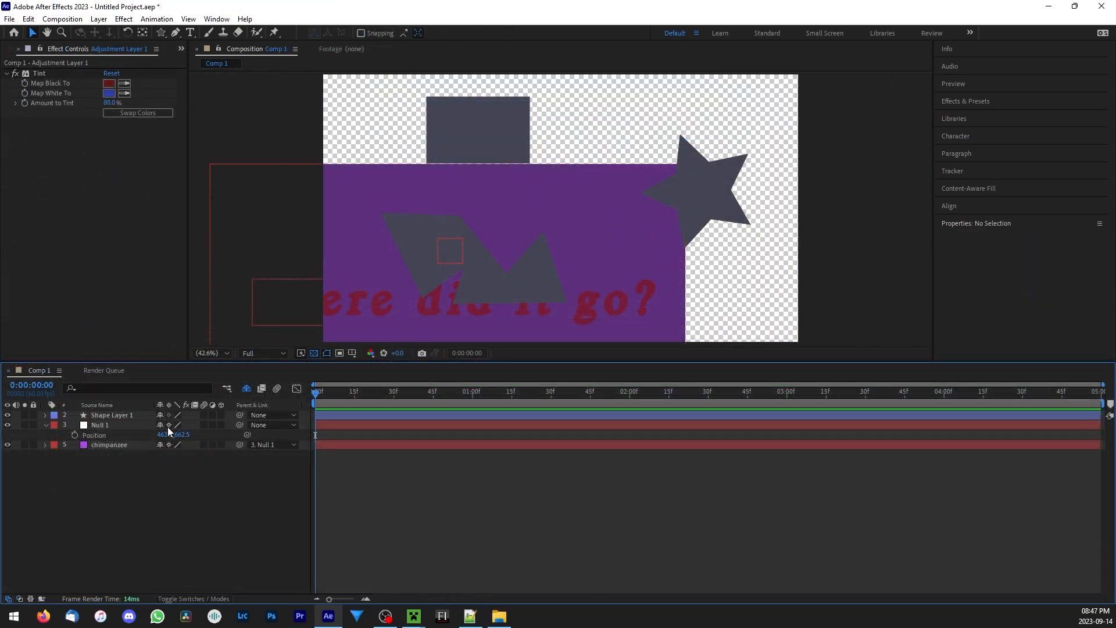
Step: Show Comp 1's shy layers again and toggle the collapse transformations switch on Shape Layer 1
left_click(247, 388)
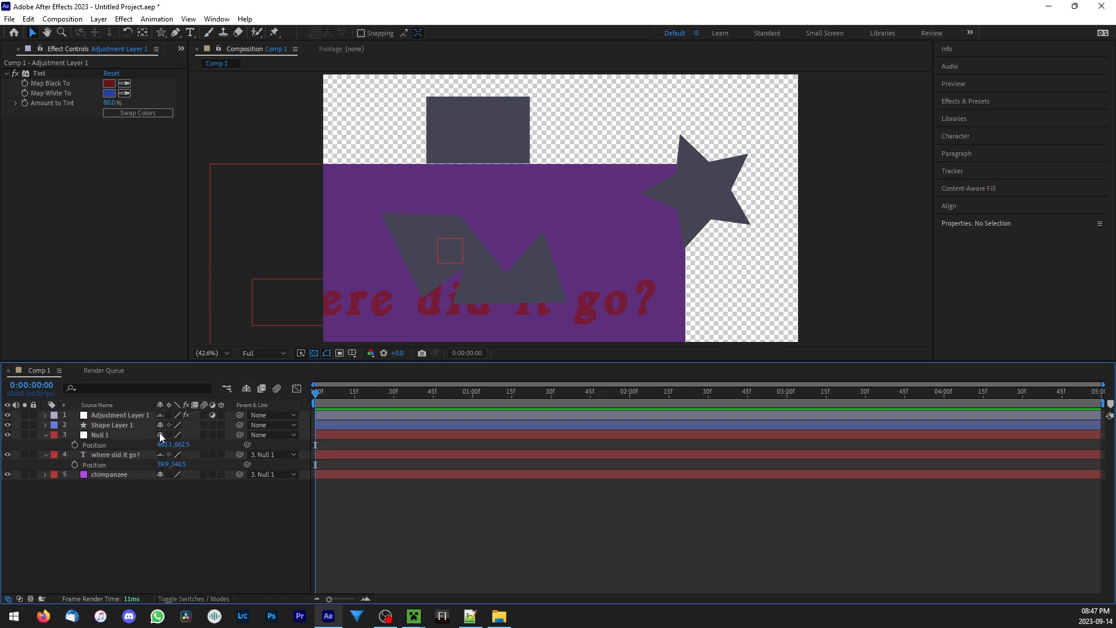
left_click(170, 424)
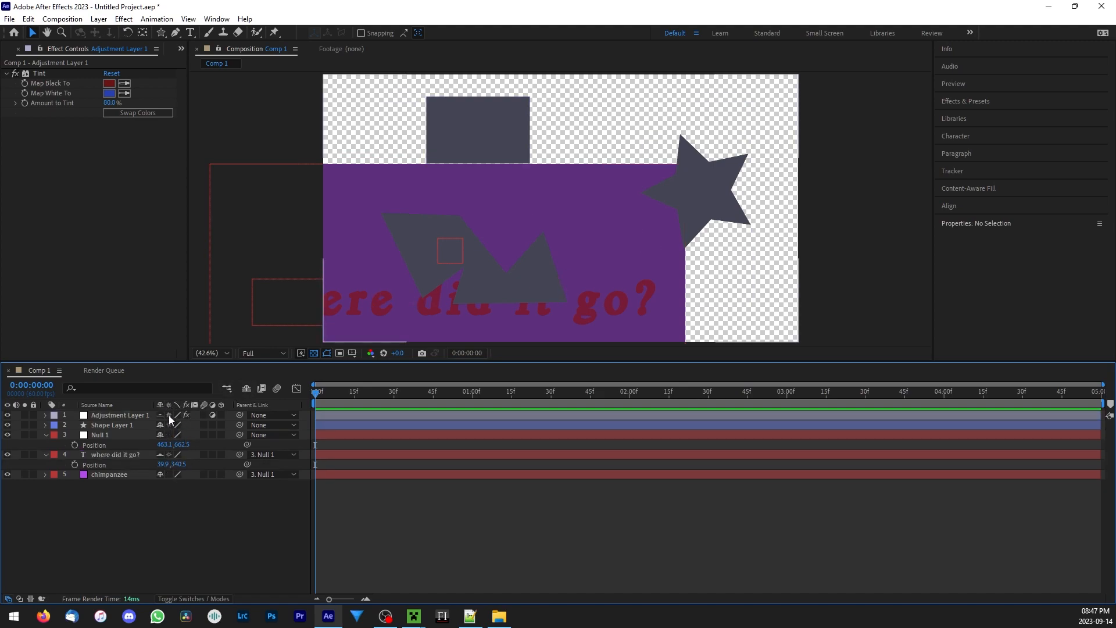
left_click(169, 425)
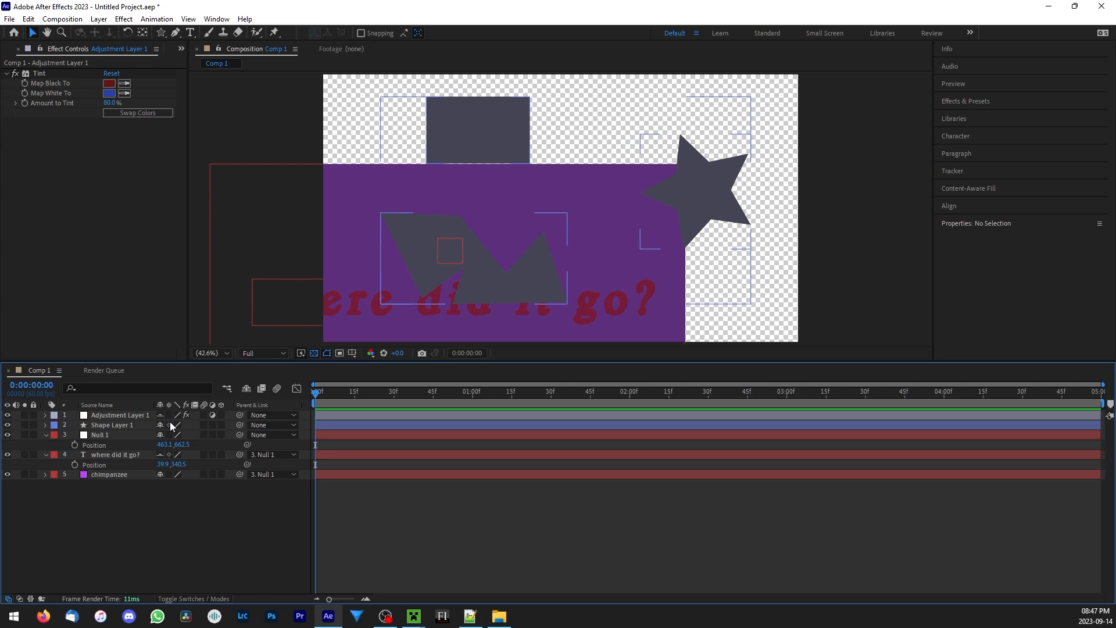
Step: Apply an inverted Set Matte from the chimpanzee layer to the "where did it go?" text and set its Y position to -216.5
key("ctrl+space")
type("set m")
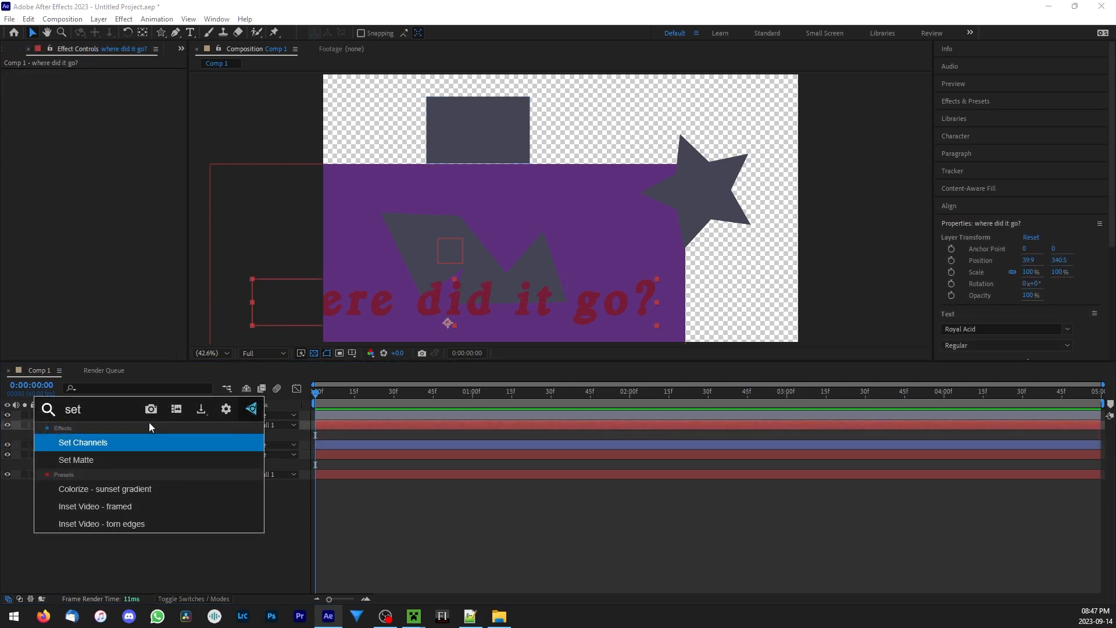
key("Return")
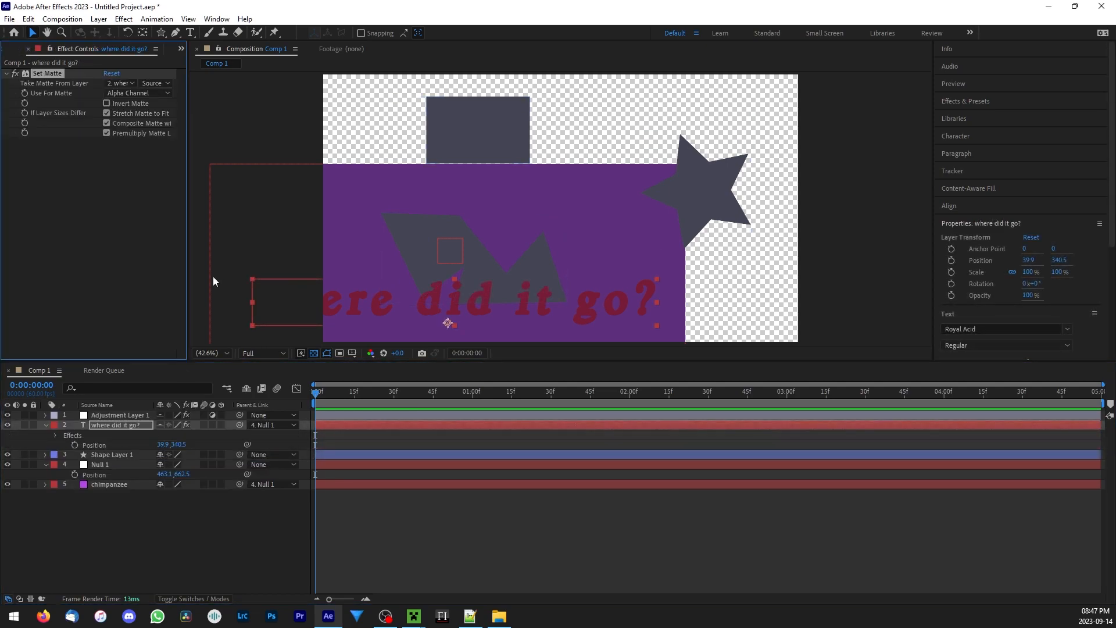
left_click(123, 83)
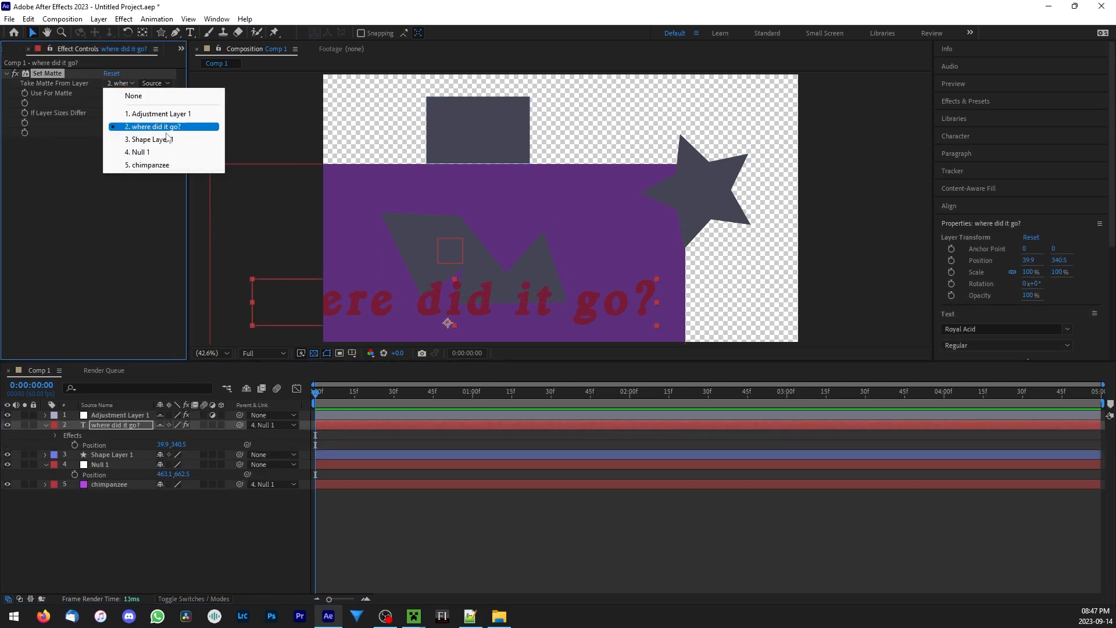
left_click(166, 166)
left_click_drag(181, 445, 0, 437)
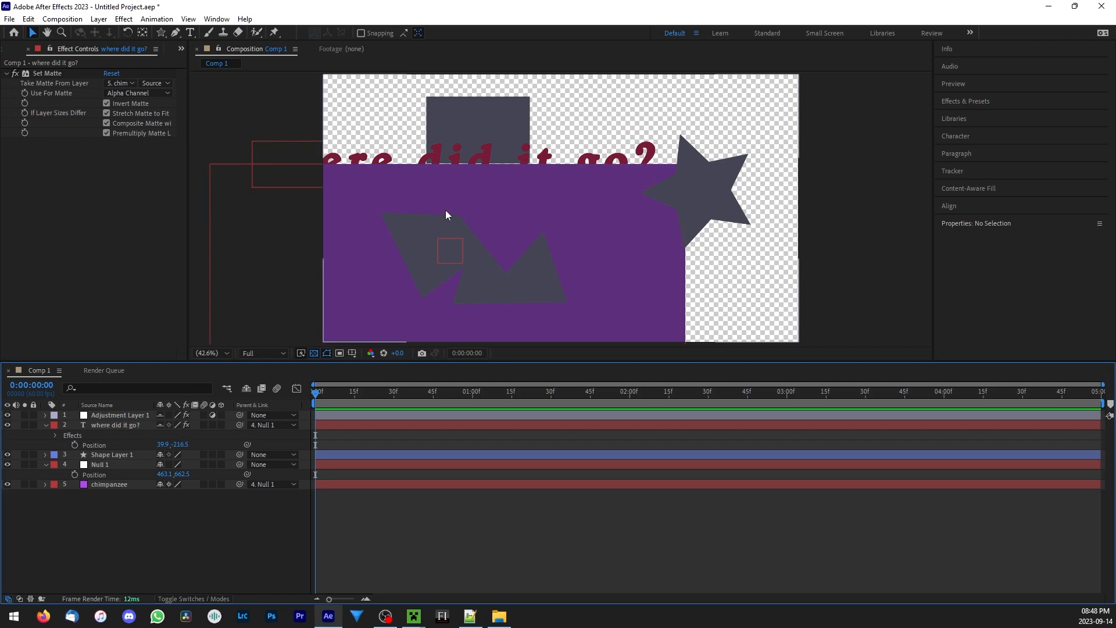
Step: Cycle the text layer's quality and sampling switch to compare how the edges of the letters render
scroll(480, 146, "up", 4)
key("h")
left_click_drag(533, 127, 452, 300)
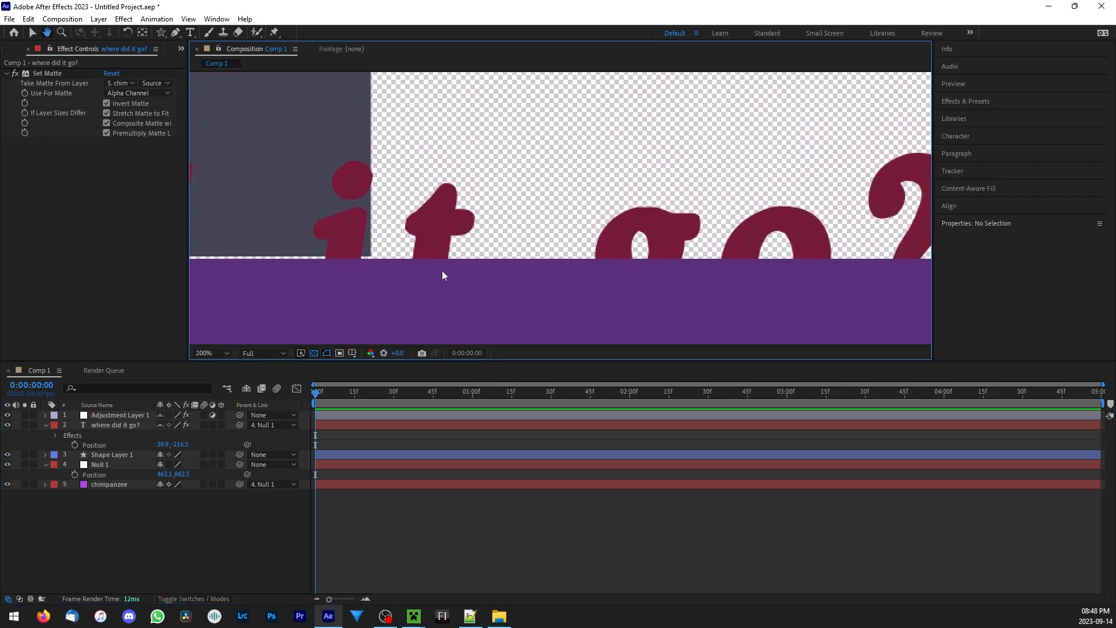
scroll(441, 282, "up", 1)
key("space")
left_click_drag(385, 195, 530, 150)
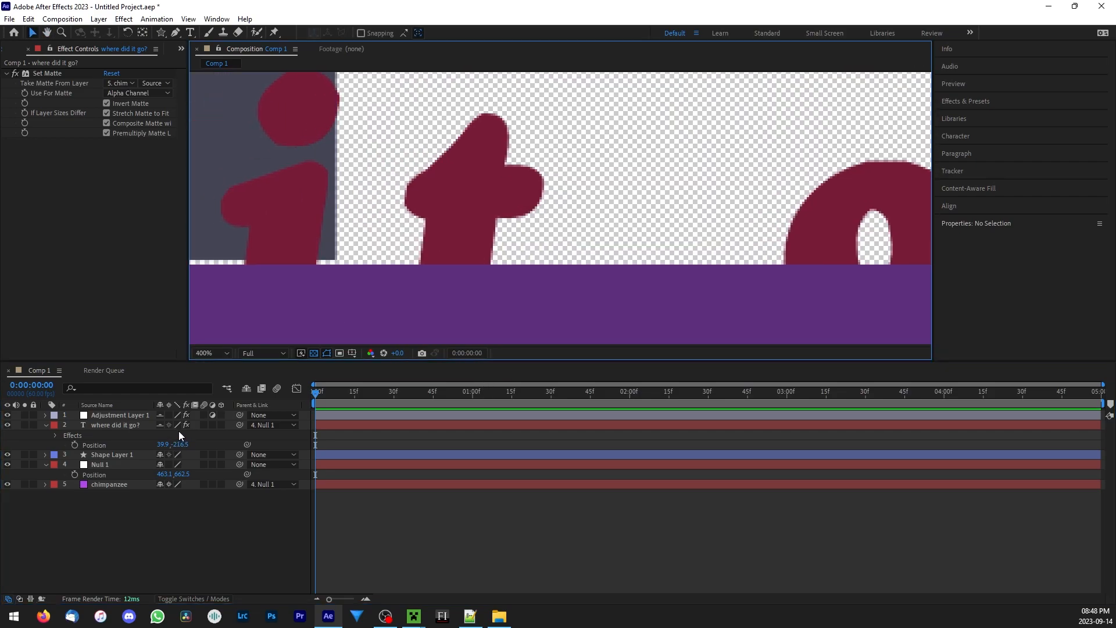
left_click(178, 425)
left_click(178, 424)
left_click(178, 425)
left_click(178, 425)
left_click(178, 424)
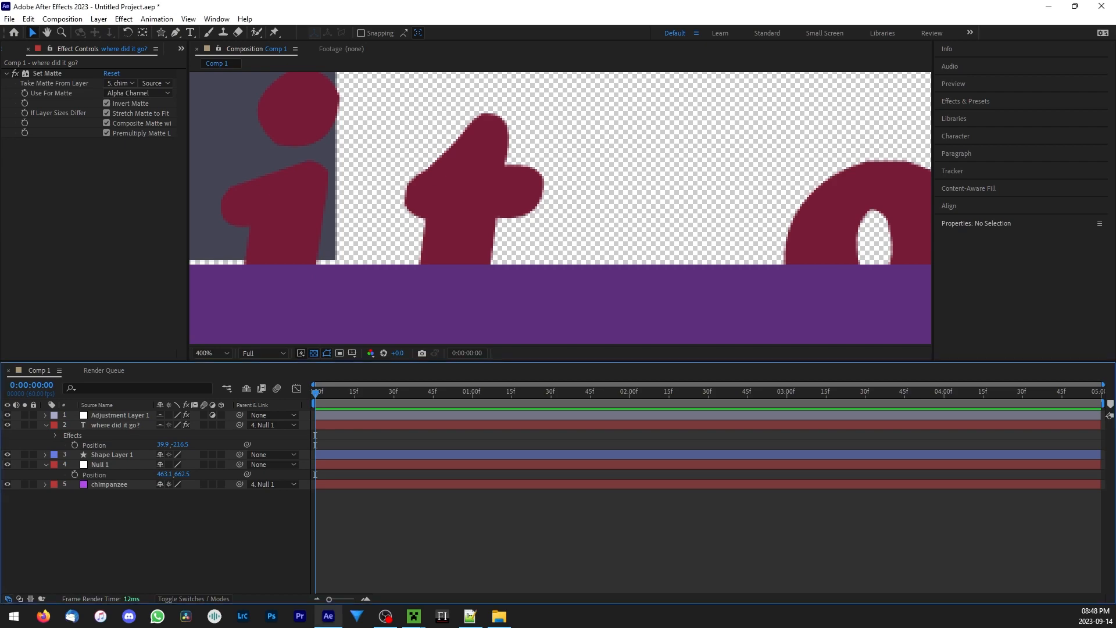
key("alt+Tab")
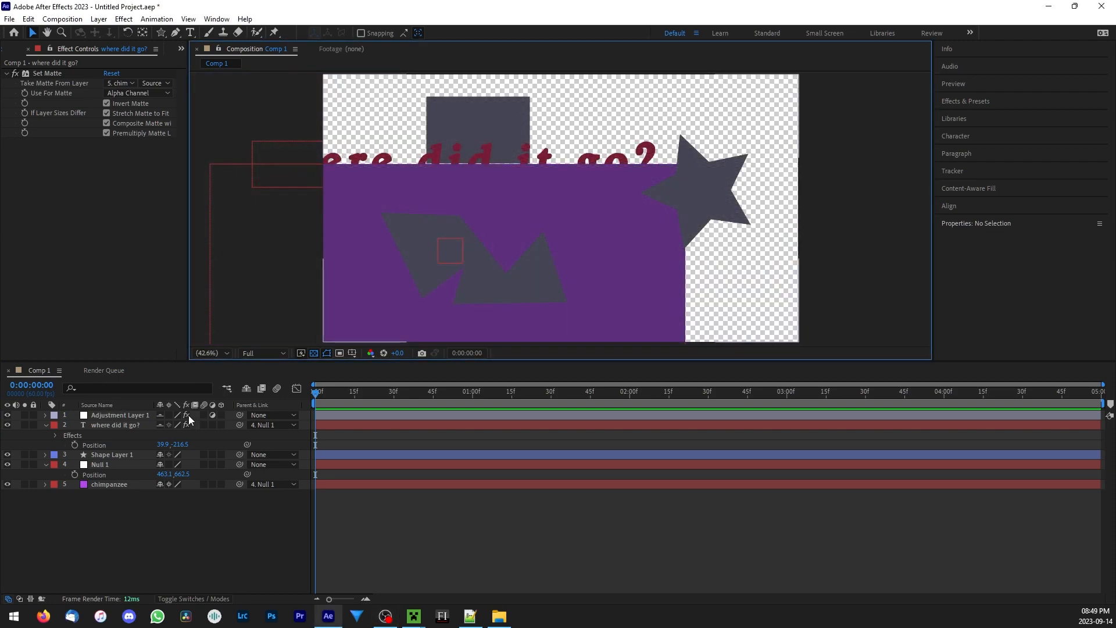
Step: Turn the effects of Adjustment Layer 1 and the text layer off and back on
left_click(188, 415)
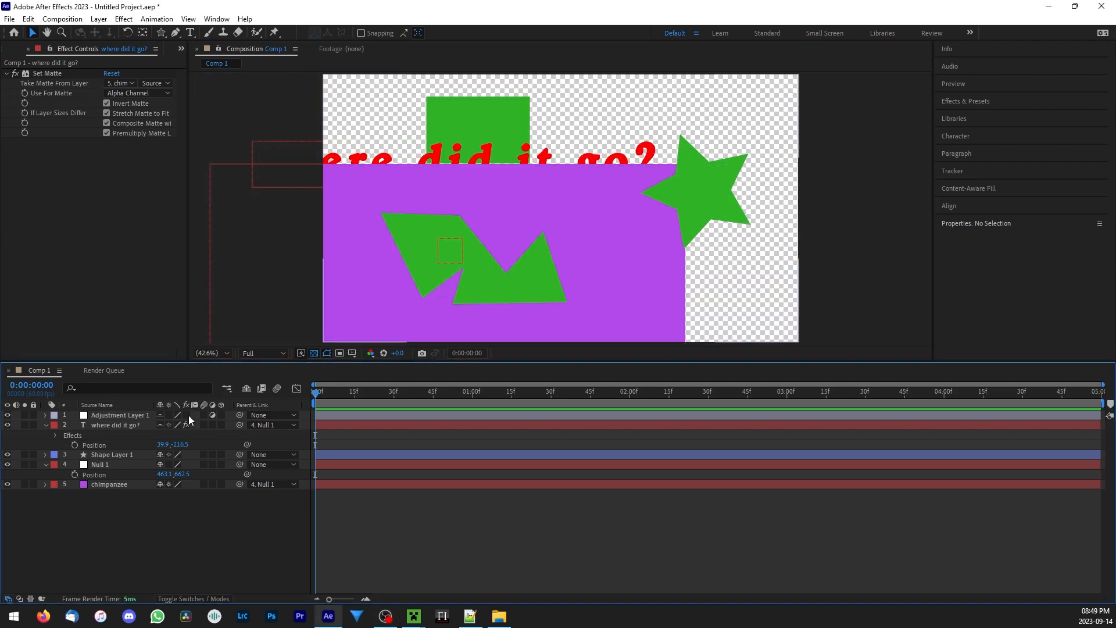
left_click(187, 425)
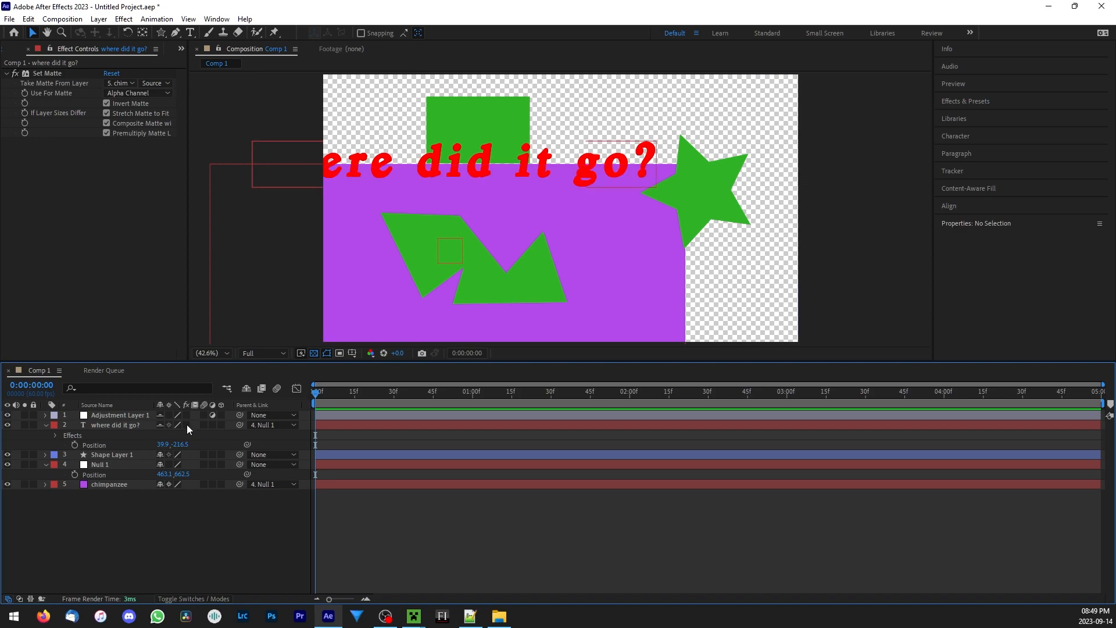
left_click(186, 425)
left_click(187, 415)
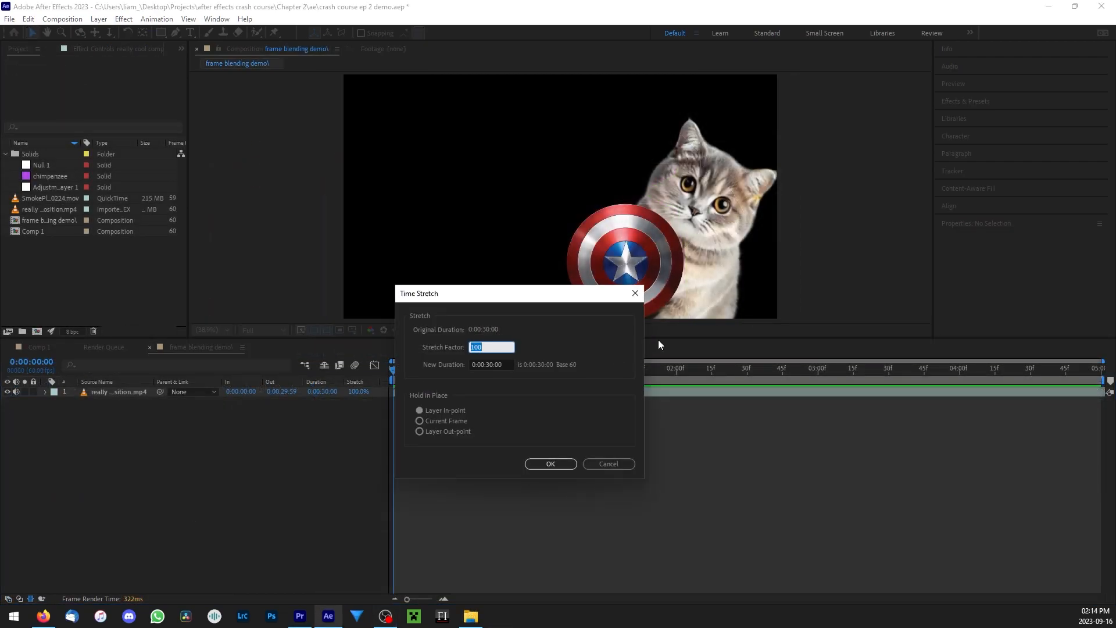
Step: Set the video layer's stretch factor to 200% and preview the slowed footage
type("200")
key("Return")
key("space")
key("space")
Step: Return to the start of the frame blending comp and step forward and back through the slowed frames
left_click_drag(439, 372, 26, 374)
key("Page_Down")
key("Page_Down")
key("Page_Down")
key("Page_Down")
key("Page_Down")
key("Page_Down")
key("Page_Up")
key("Page_Up")
key("Page_Up")
key("Page_Up")
key("Page_Up")
key("Page_Up")
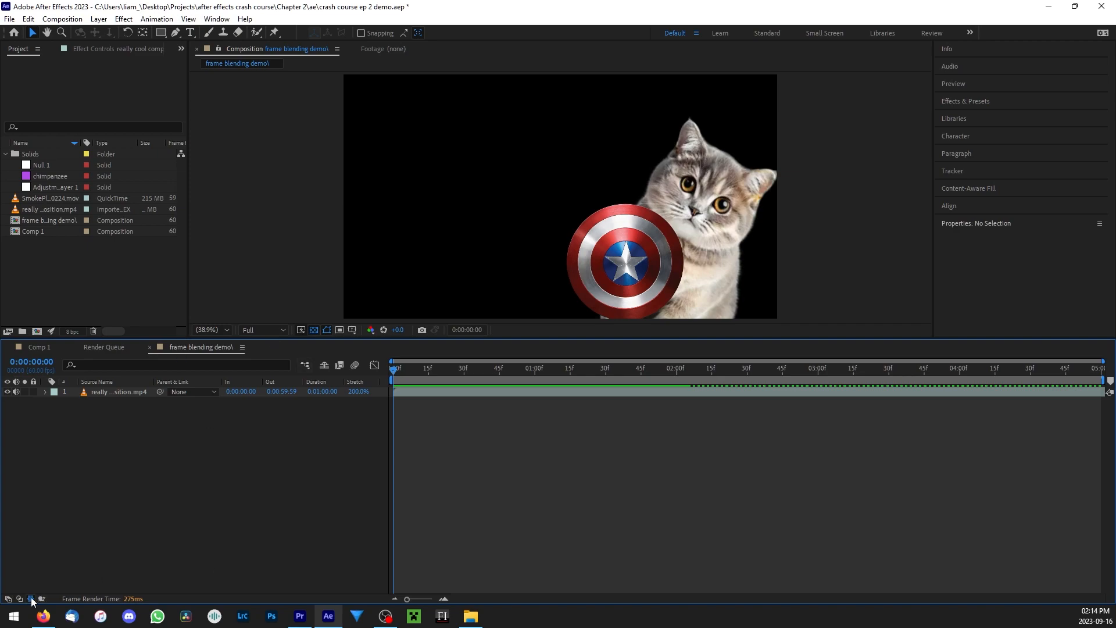
Step: Show the layer switches column and enable frame blending for the video layer and the composition
left_click(18, 599)
left_click(19, 599)
left_click(9, 600)
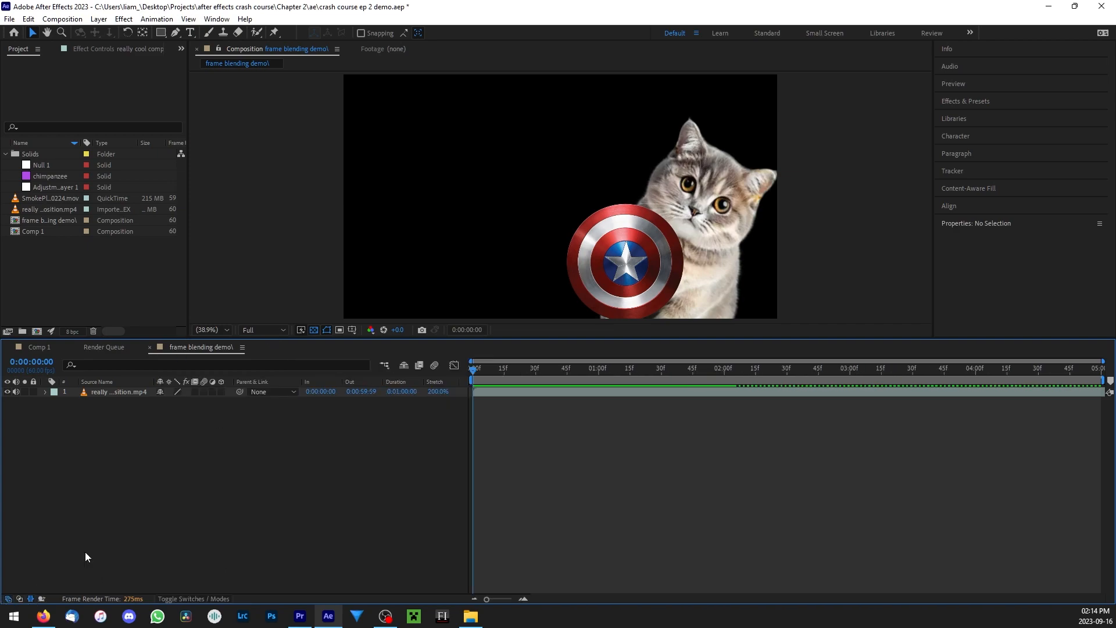
left_click(195, 392)
left_click(419, 365)
Step: Step through the first frames and play the video to examine the frame blending
key("Page_Down")
key("Page_Down")
key("Page_Down")
key("Page_Down")
key("Page_Down")
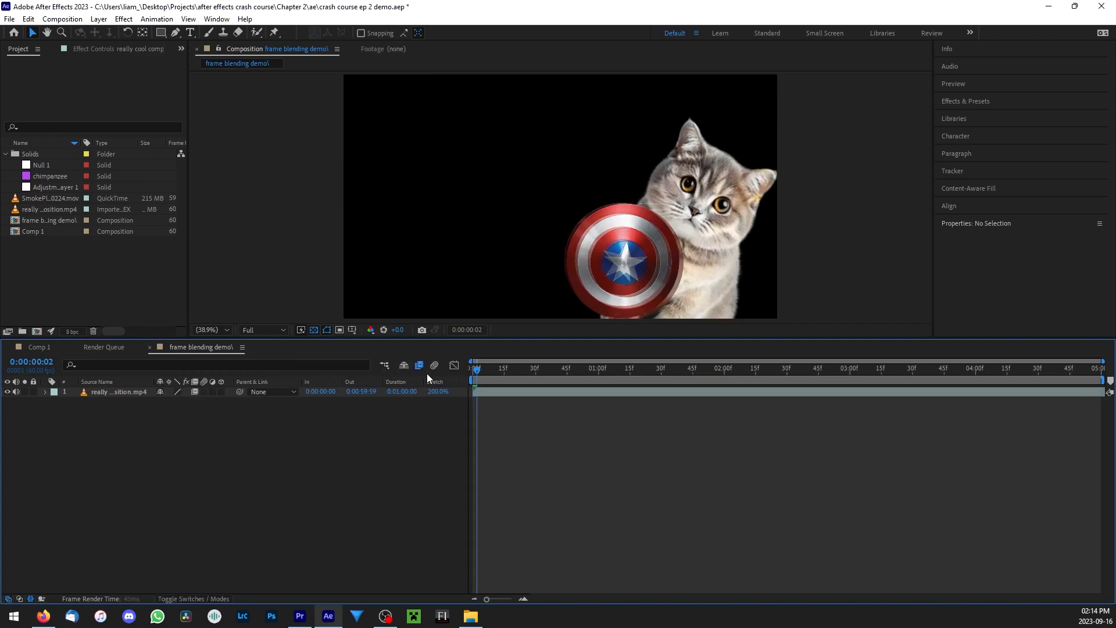
key("space")
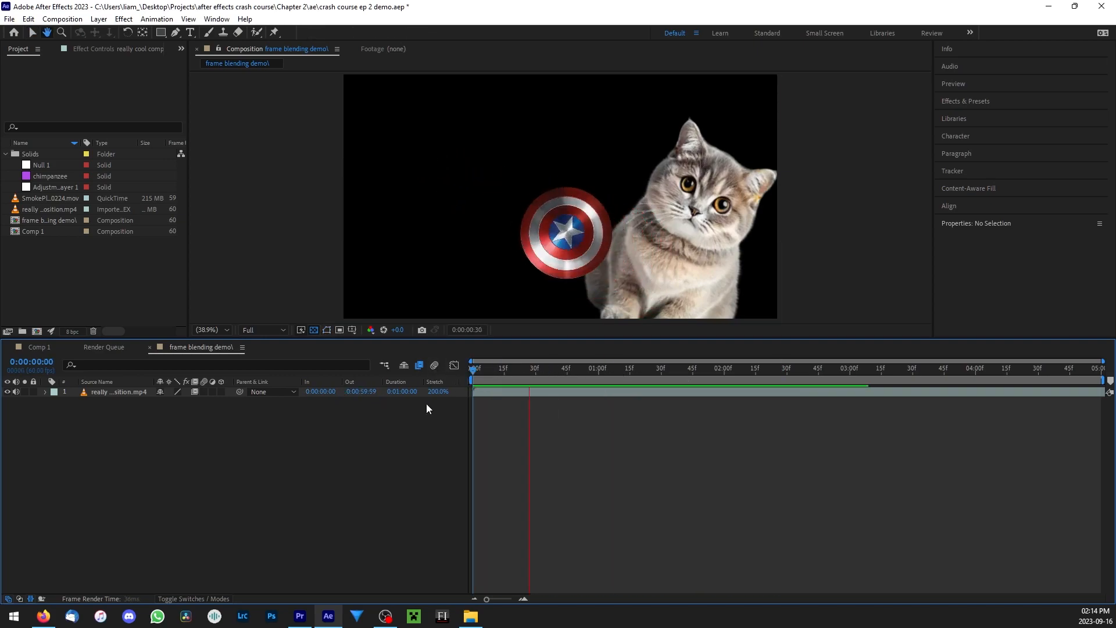
Step: Set the video layer's stretch factor to 30% and preview the sped-up footage
left_click(439, 392)
type("30")
key("Return")
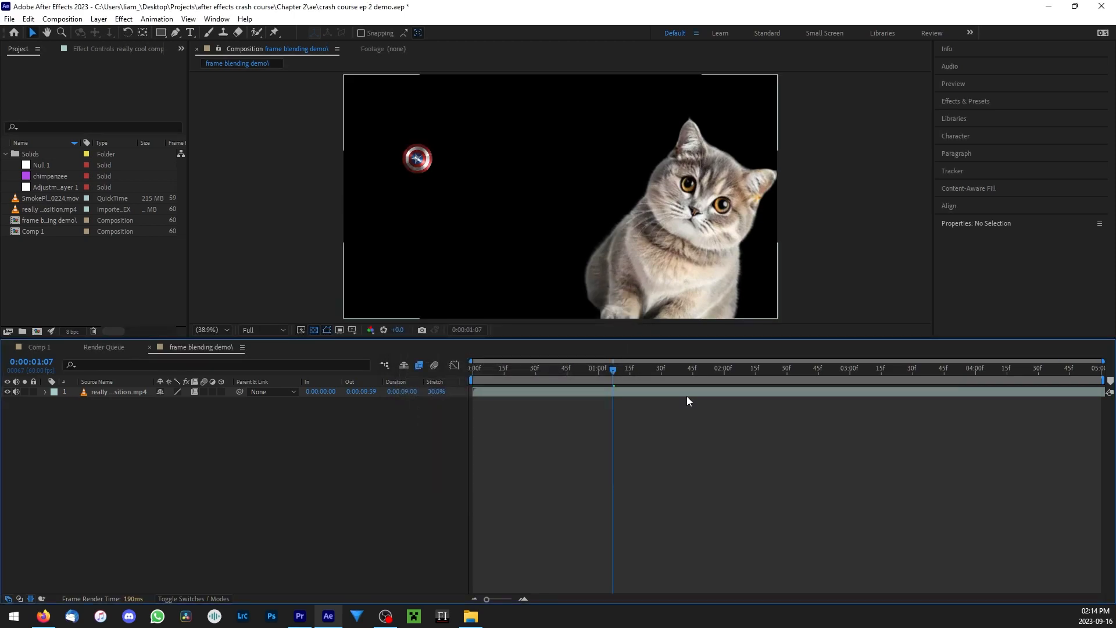
left_click(433, 392)
key("Return")
key("space")
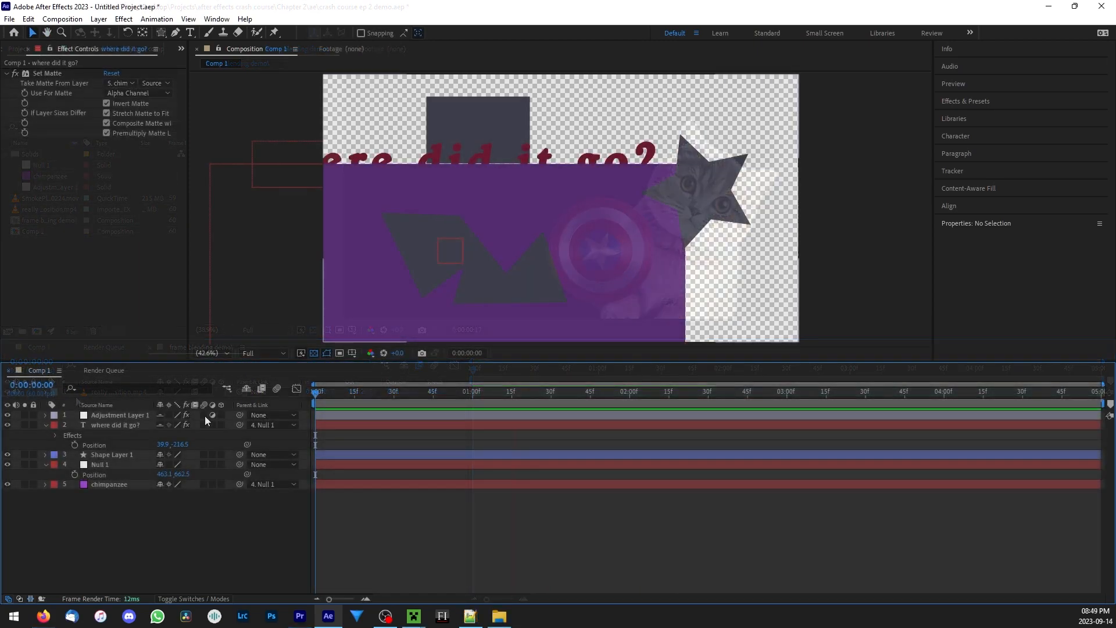
Step: Turn off the text layer's effects and animate its vertical position with two keyframes near the start of Comp 1
left_click(186, 425)
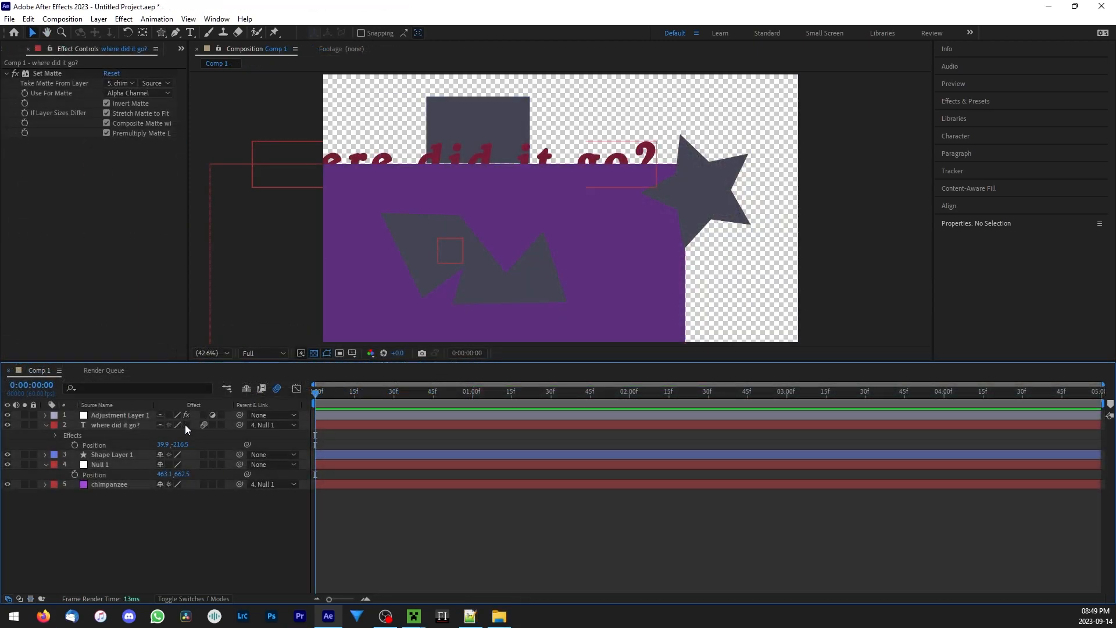
left_click(102, 426)
left_click(102, 425)
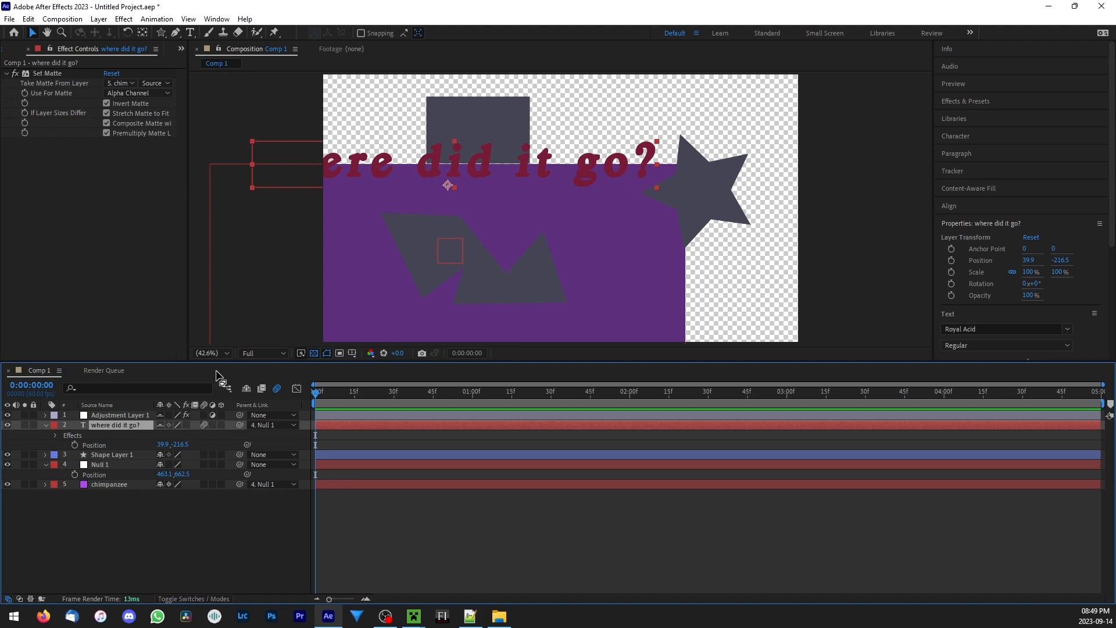
key("p")
key("p")
left_click(75, 435)
left_click(334, 435)
left_click_drag(317, 435, 335, 437)
left_click_drag(181, 435, 581, 461)
Step: Go to frame 3, between the position keyframes, and enable motion blur for the text layer and the composition
scroll(591, 308, "up", 1)
left_click_drag(592, 308, 685, 147)
left_click_drag(316, 392, 324, 391)
left_click_drag(446, 184, 399, 303)
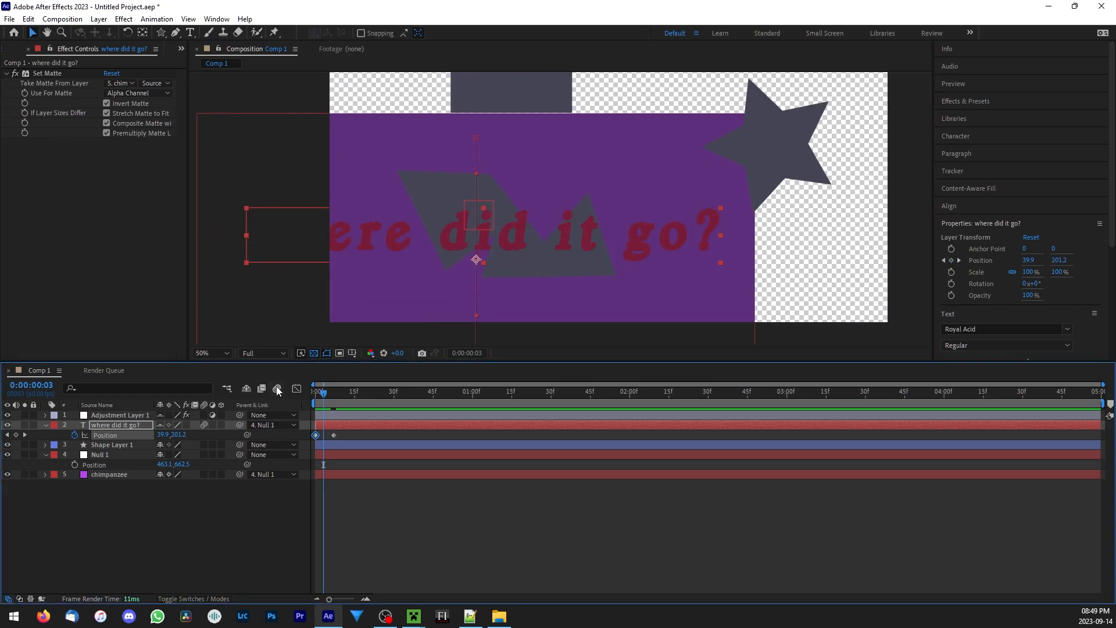
left_click(204, 425)
left_click(277, 388)
left_click(193, 538)
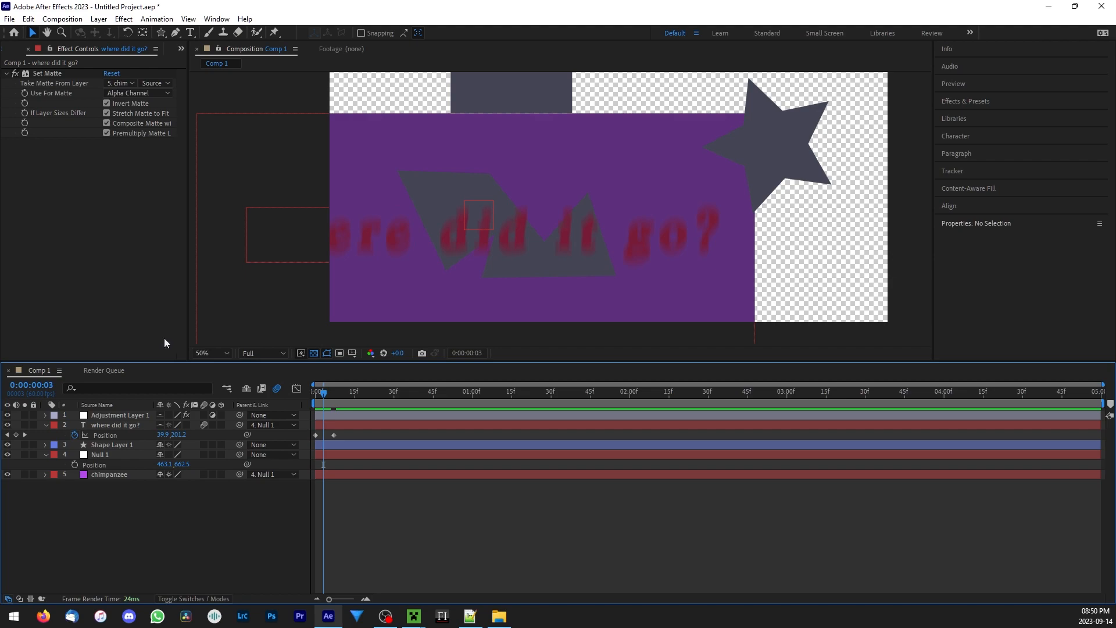
Step: Open Comp 1's advanced composition settings and adjust the motion blur shutter angle
left_click(21, 49)
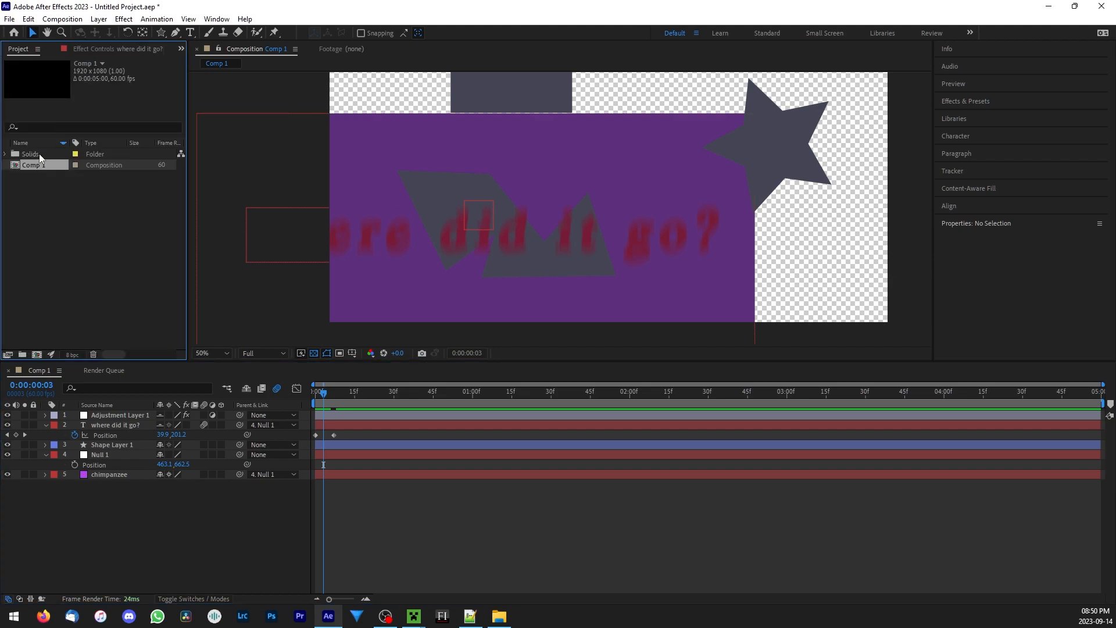
right_click(35, 168)
left_click(101, 174)
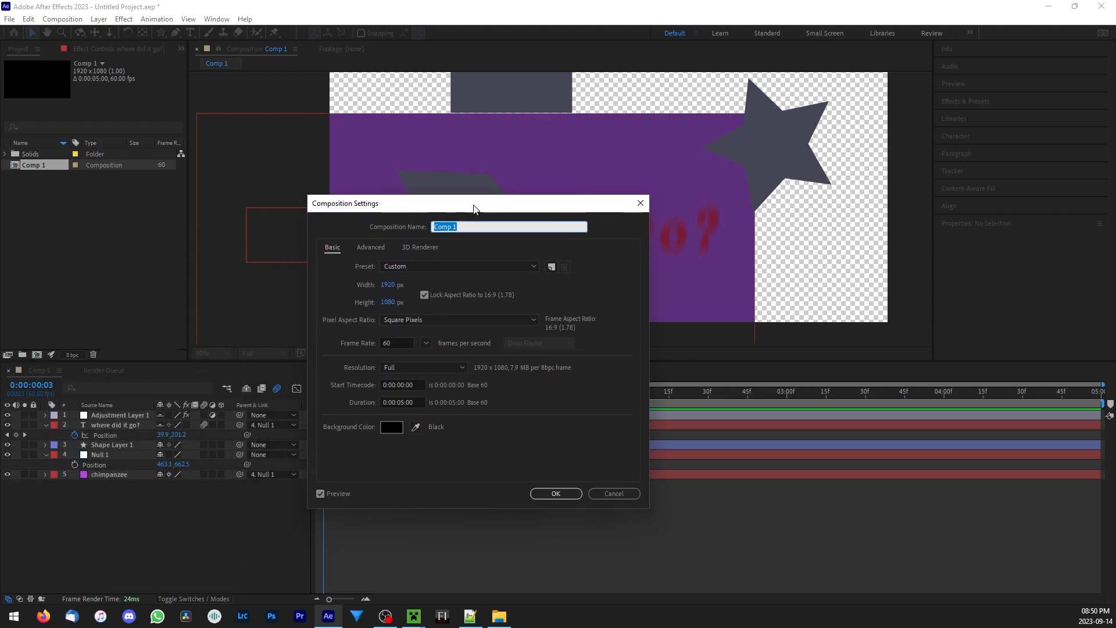
left_click(472, 227)
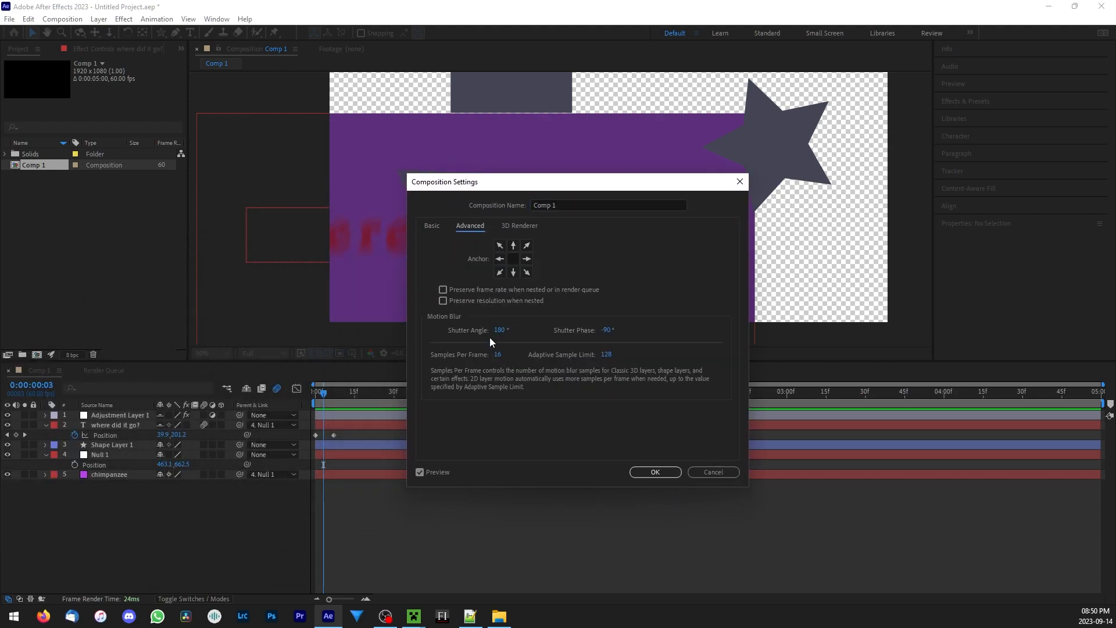
mouse_move(532, 329)
left_mouse_down()
mouse_move(516, 328)
mouse_move(547, 334)
left_mouse_up()
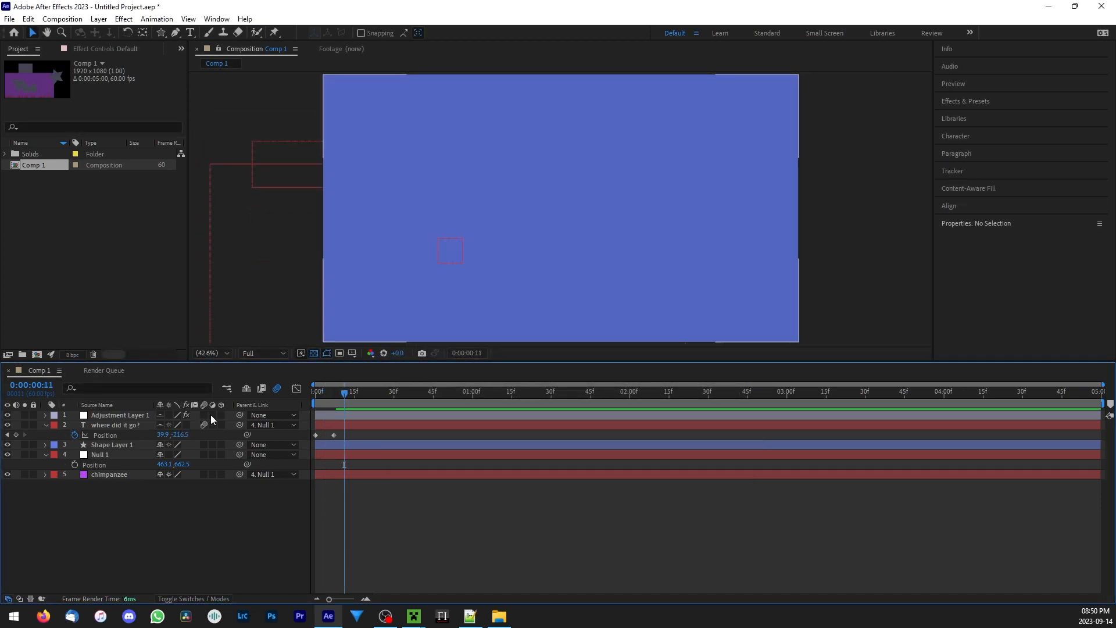
Step: Toggle the adjustment switch of Adjustment Layer 1 repeatedly, leaving it enabled
left_click(211, 414)
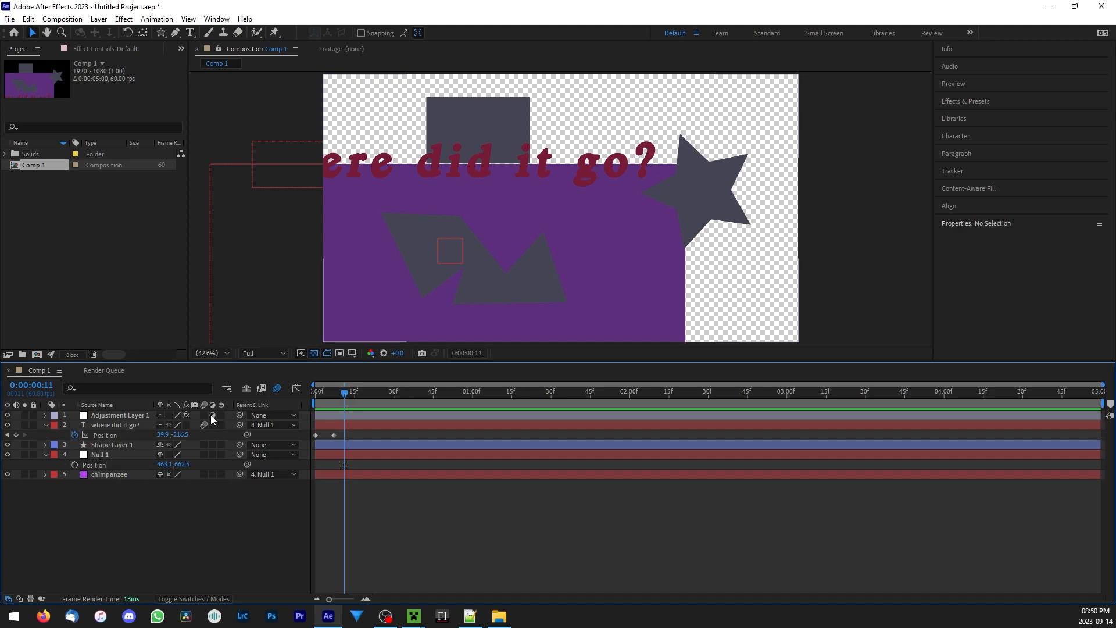
left_click(211, 415)
left_click(211, 415)
left_click(211, 415)
left_click(211, 415)
Step: Make Adjustment Layer 1 a 3D layer and set its Y rotation to 47° and Z rotation to -33°
left_click(221, 415)
left_click(124, 415)
key("r")
left_click_drag(166, 445, 186, 454)
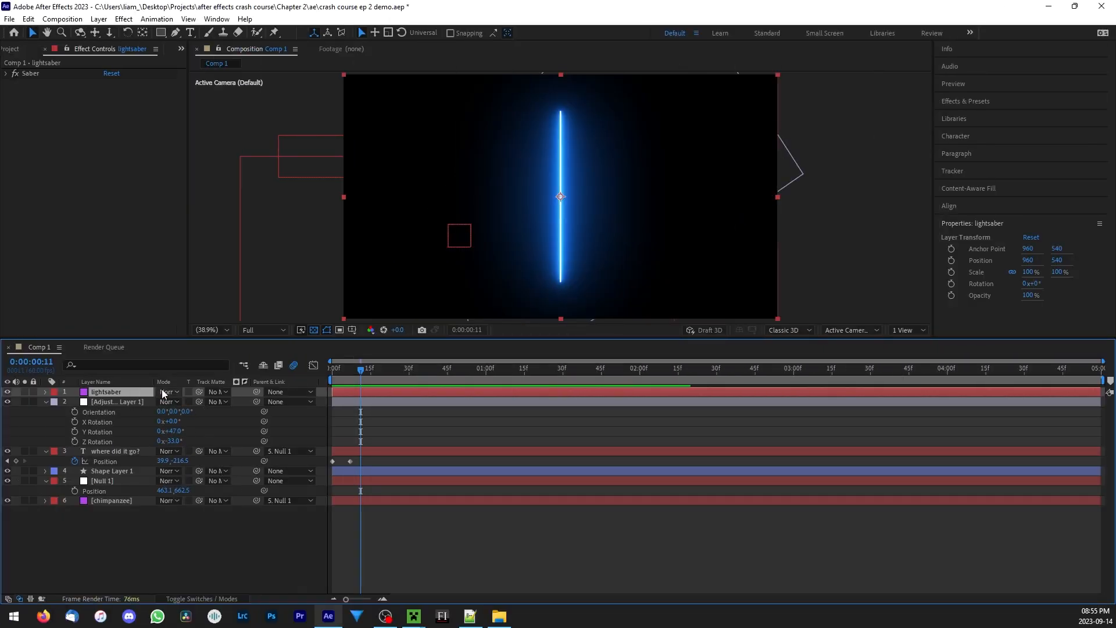
Step: Try the Dissolve and Add blending modes on the lightsaber layer and settle on Screen
left_click(169, 392)
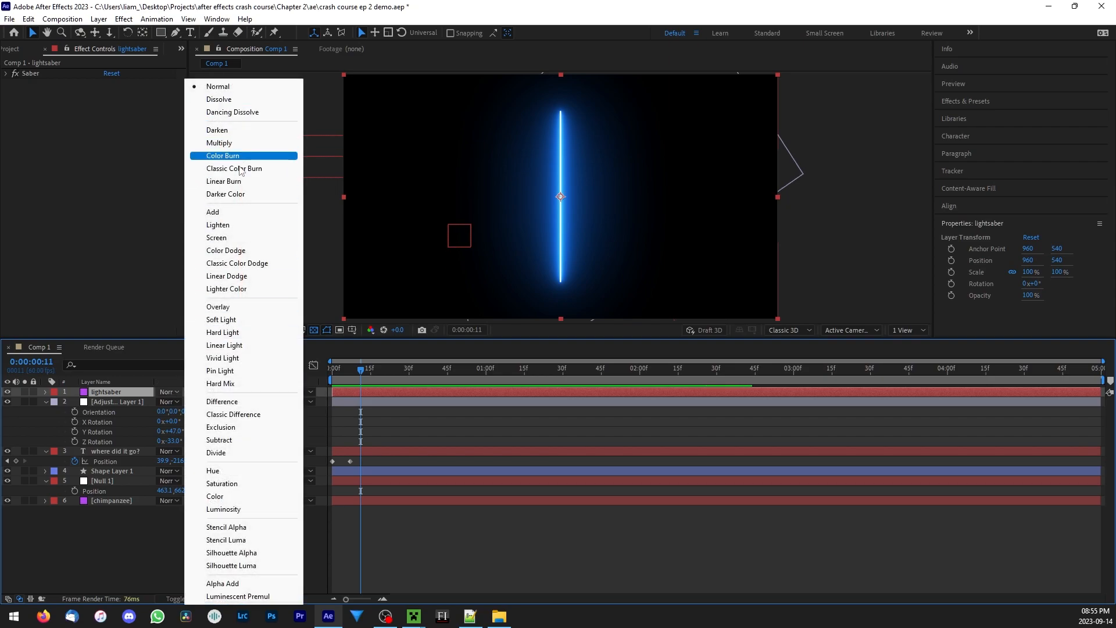
left_click(219, 99)
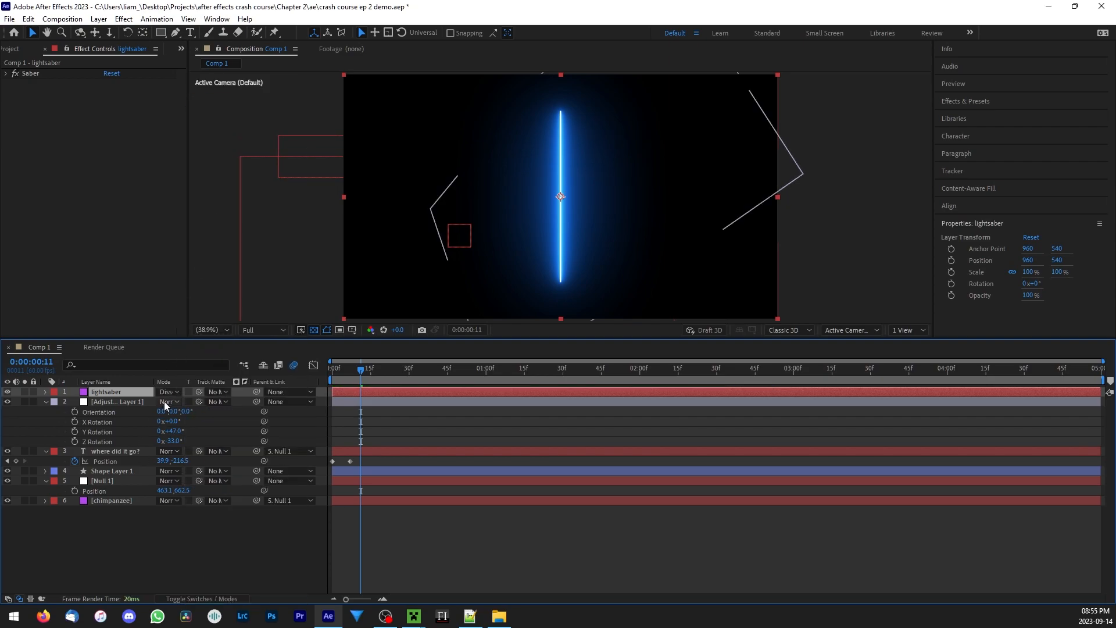
left_click(169, 392)
left_click(219, 211)
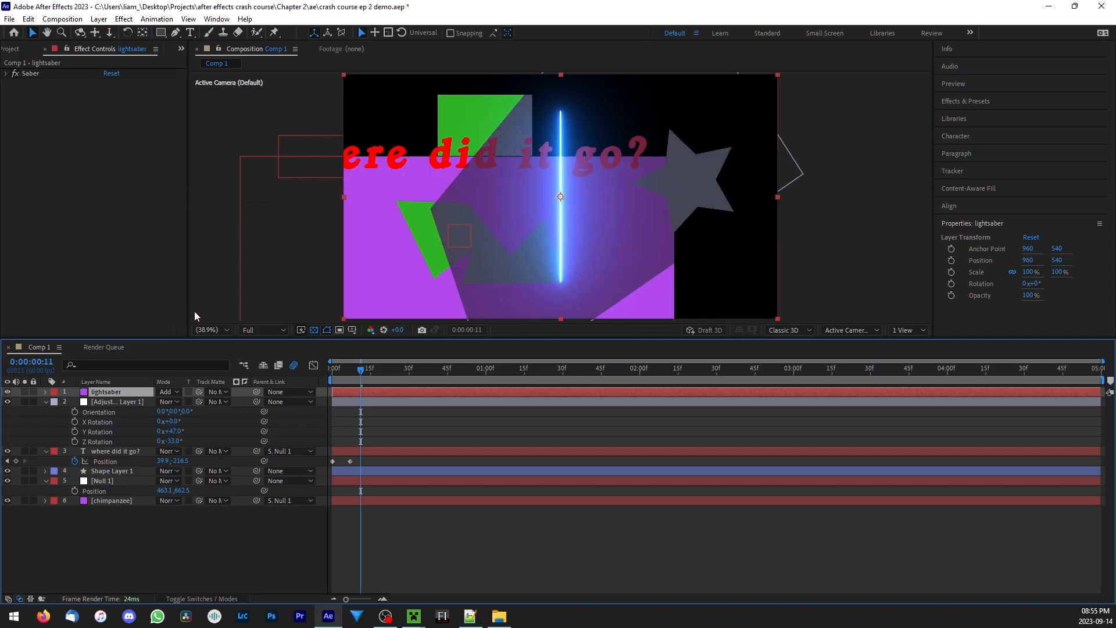
left_click(169, 392)
left_click(228, 240)
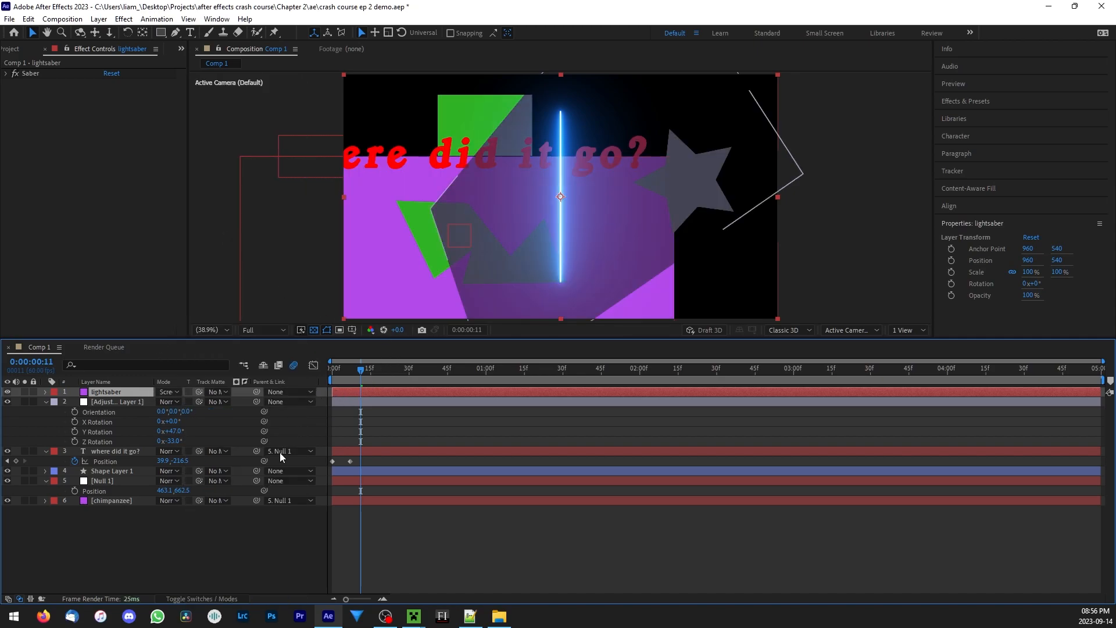
Step: Switch the lightsaber layer's blending mode to Normal and back to Screen for comparison
left_click(179, 533)
left_click(121, 391)
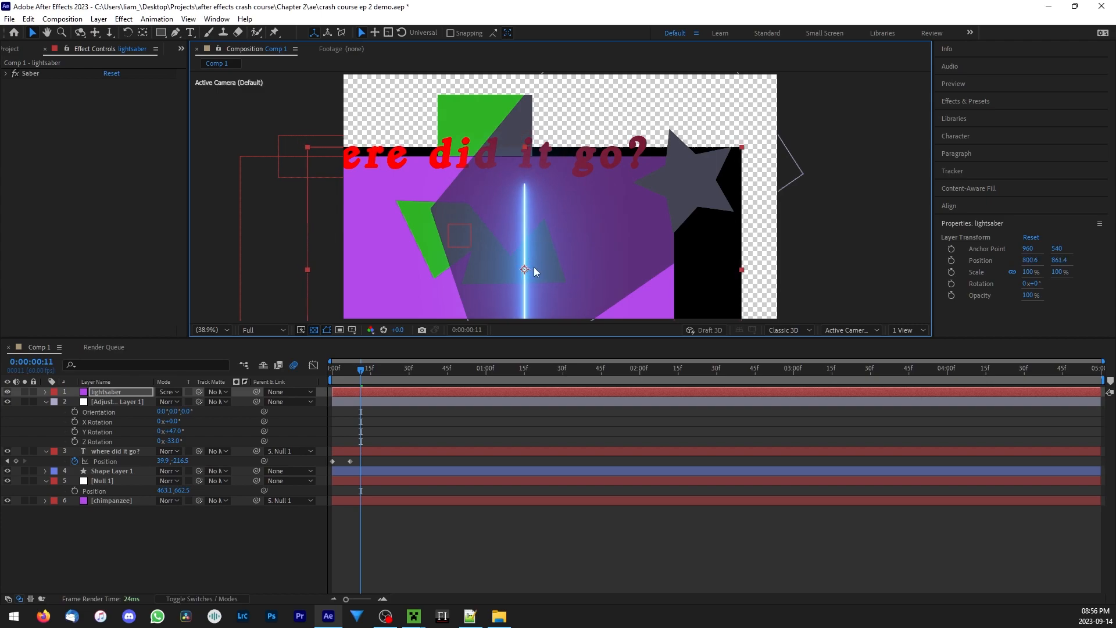
left_click(121, 392)
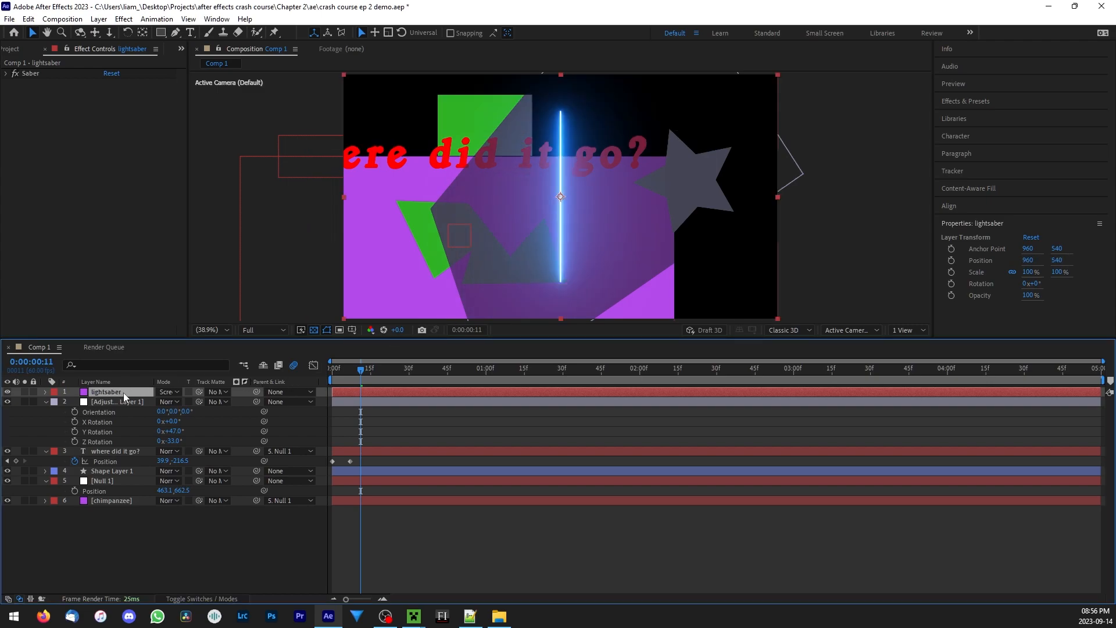
left_click(167, 392)
left_click(218, 86)
left_click(184, 393)
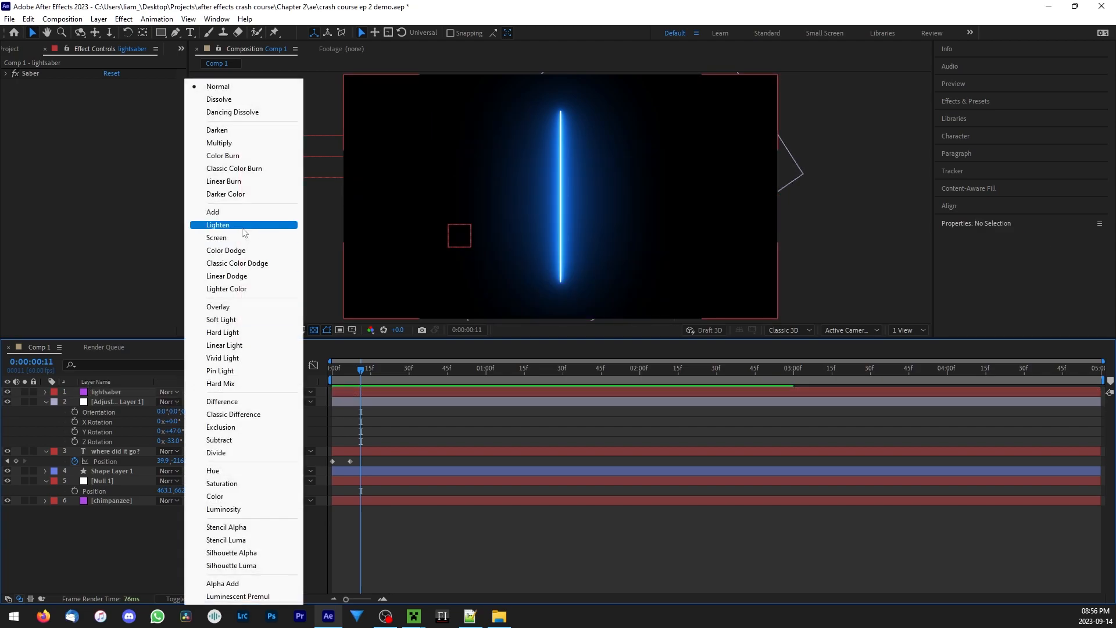
left_click(217, 237)
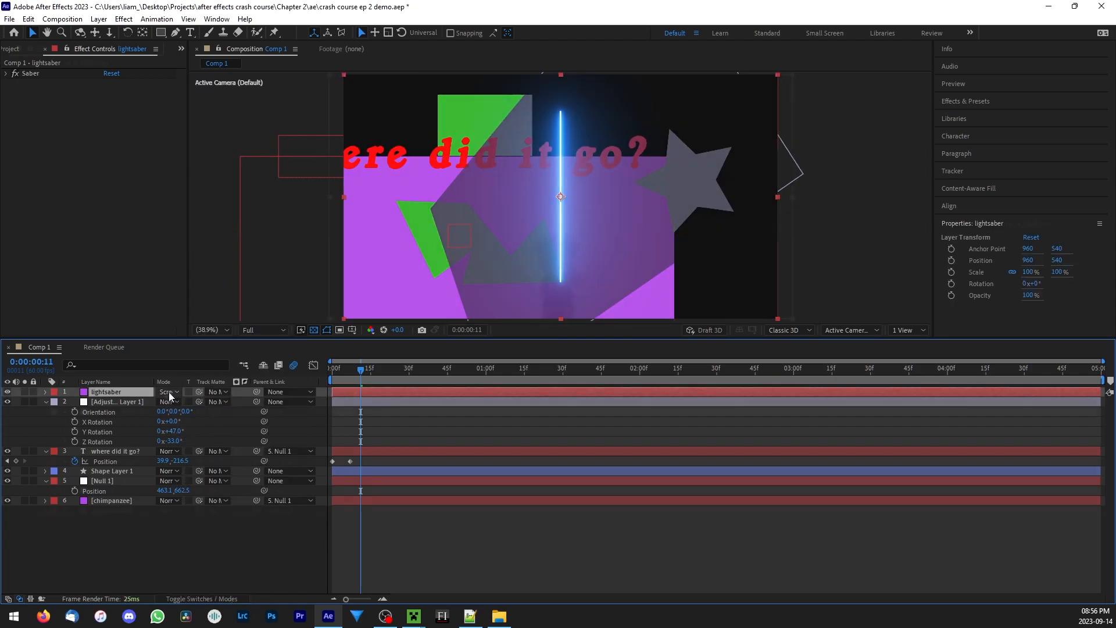
Step: Set the SmokePlume_4_0224.mov layer's blending mode to Multiply and move the layer to position 200, 536
left_click(169, 392)
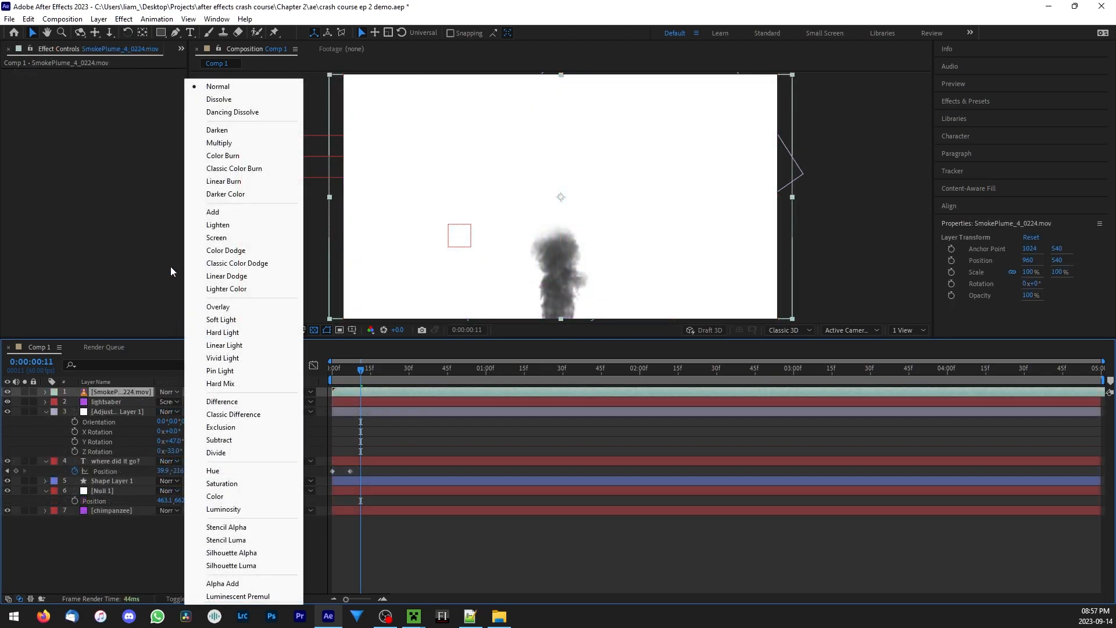
left_click(212, 144)
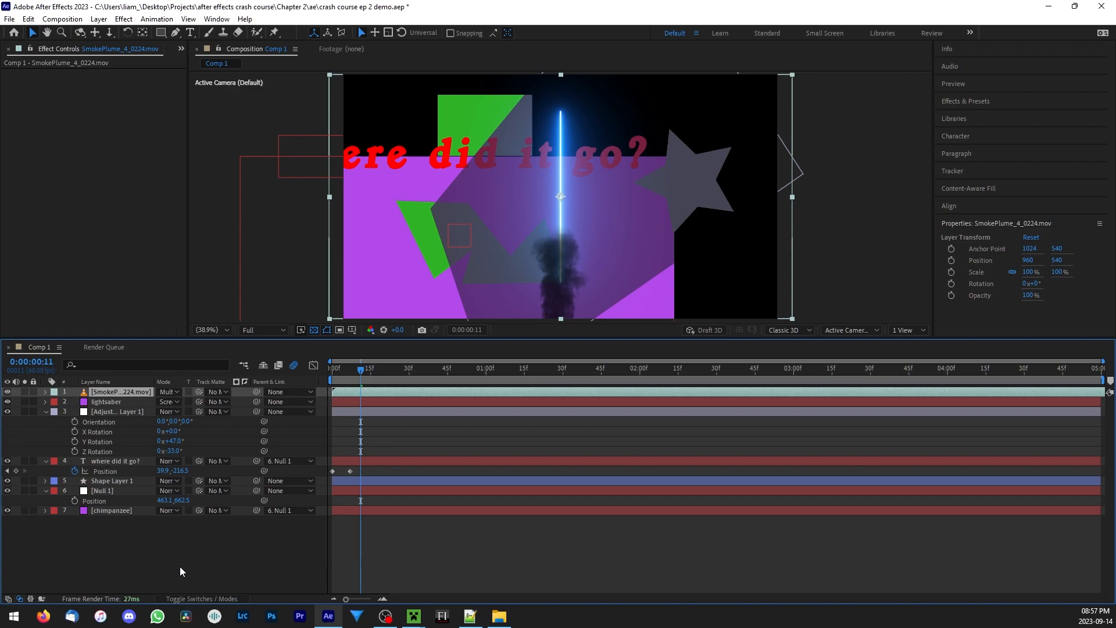
left_click(180, 566)
left_click(112, 393)
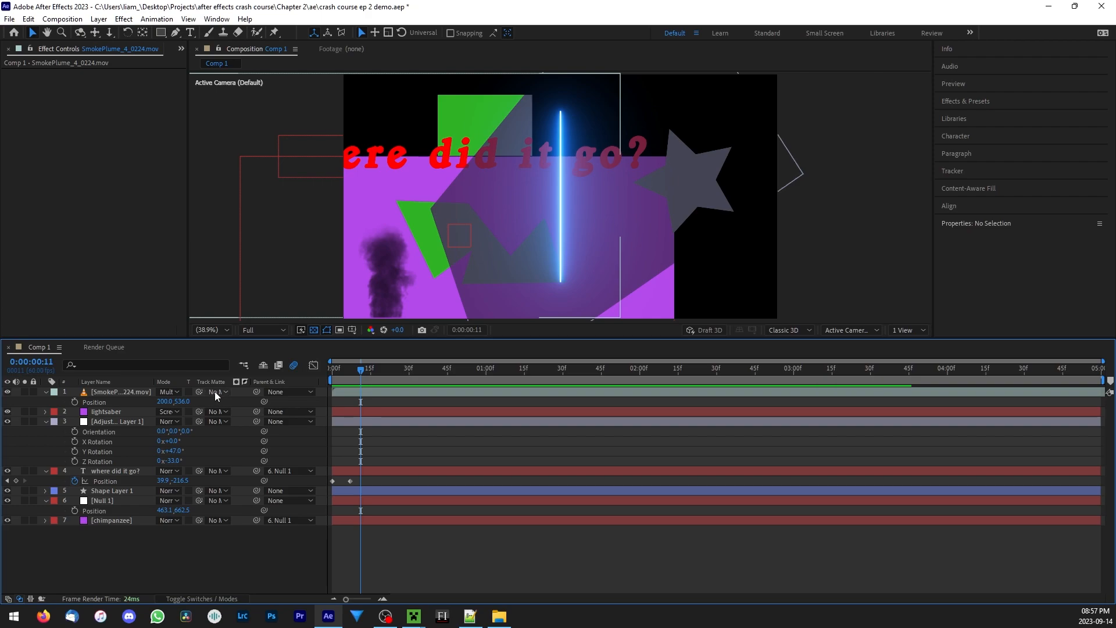
Step: Try to choose a track matte for the SmokePlume layer
left_click(214, 392)
left_click(244, 436)
left_click(245, 436)
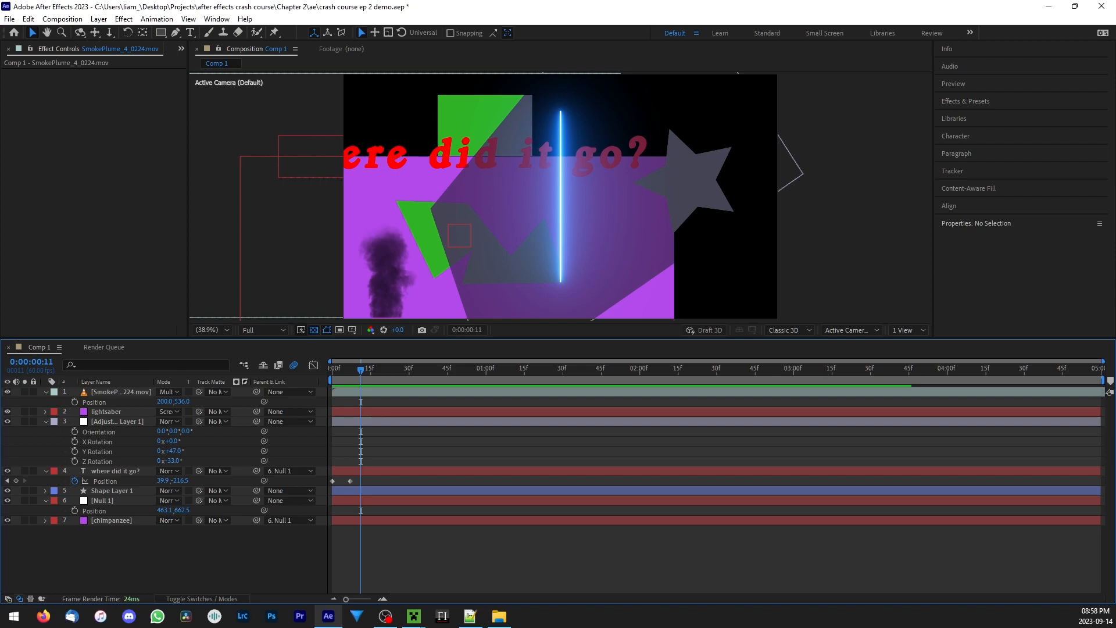
Step: Apply the Set Matte effect to the SmokePlume layer and try its matte source layer setting
left_click(96, 393)
key("ctrl+space")
type("set mat")
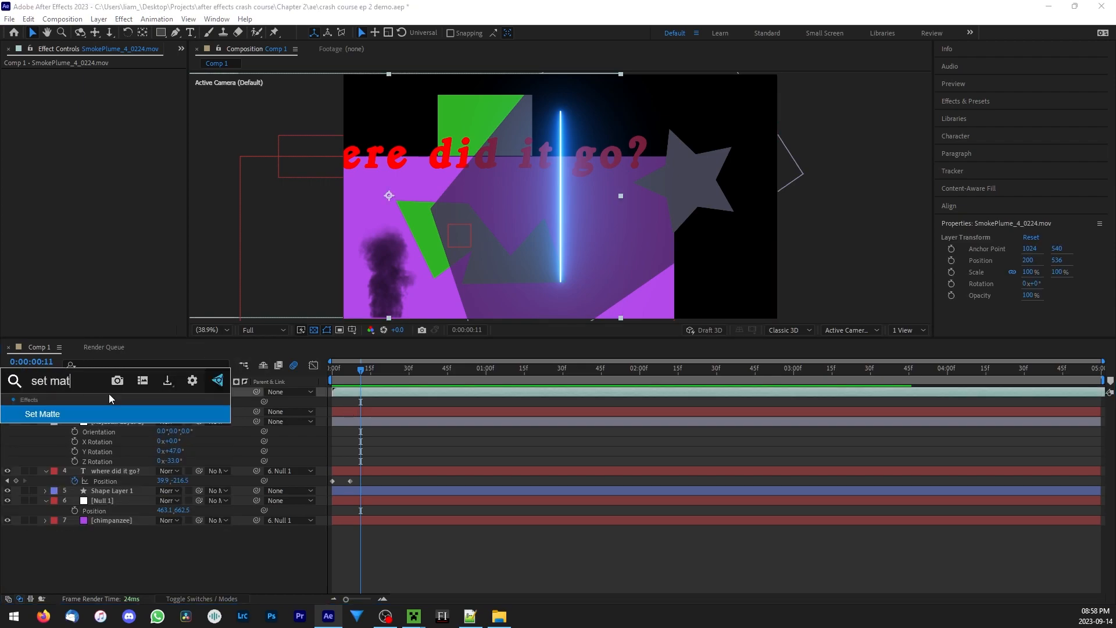
key("Return")
left_click(125, 83)
left_click(157, 128)
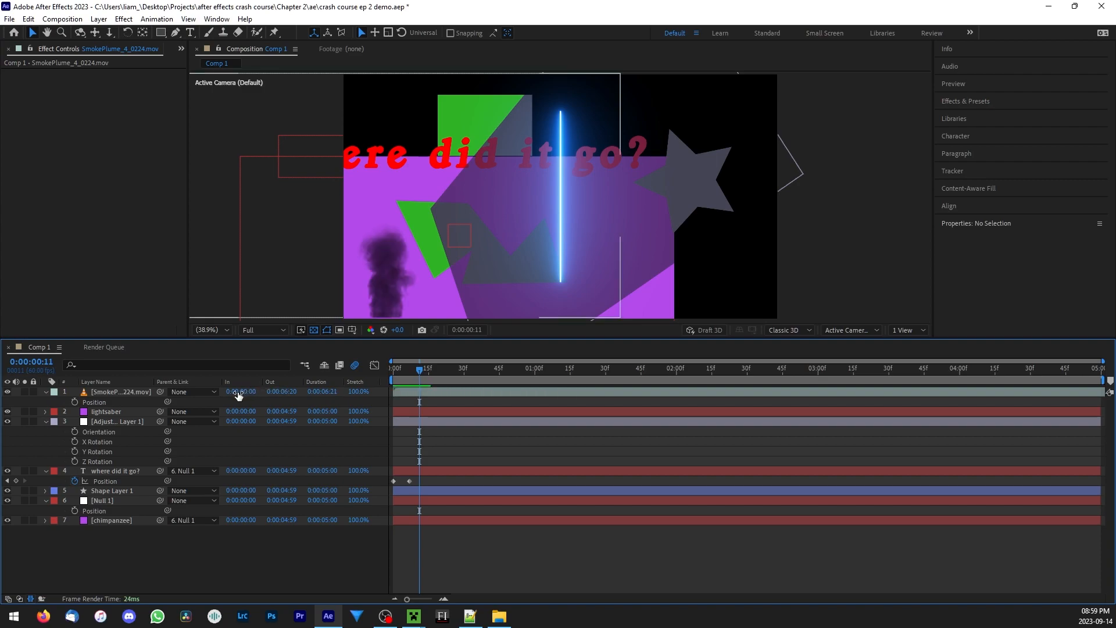
Step: Try altering the SmokePlume layer's timing and stretch values, and undo the changes
left_click_drag(285, 396, 243, 395)
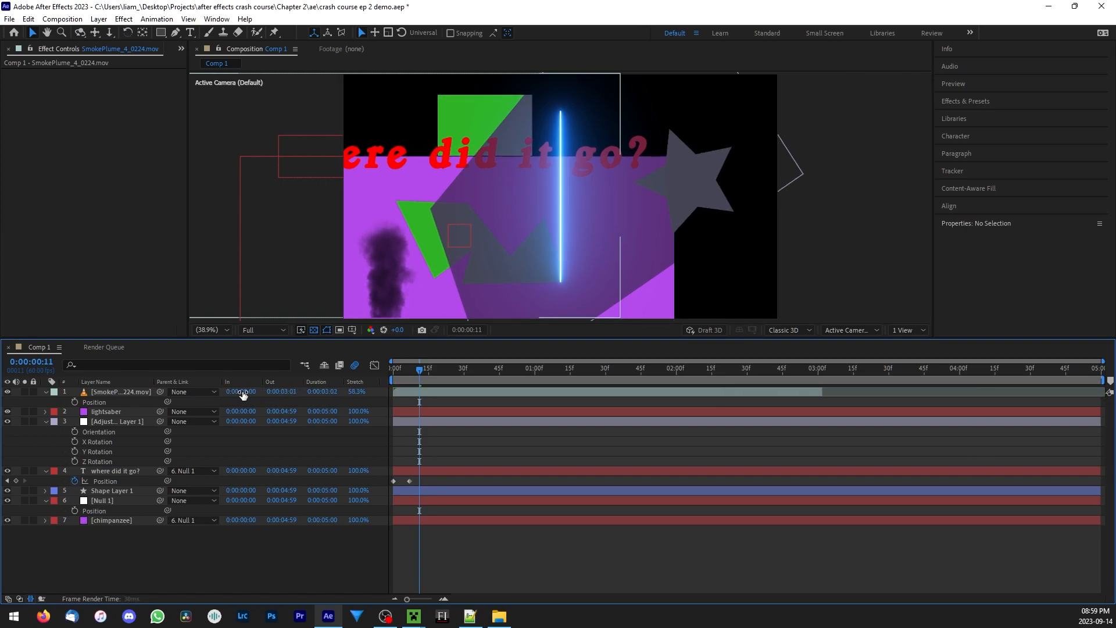
mouse_move(358, 395)
left_mouse_down()
mouse_move(349, 395)
mouse_move(380, 396)
left_mouse_up()
key("ctrl+z")
key("ctrl+z")
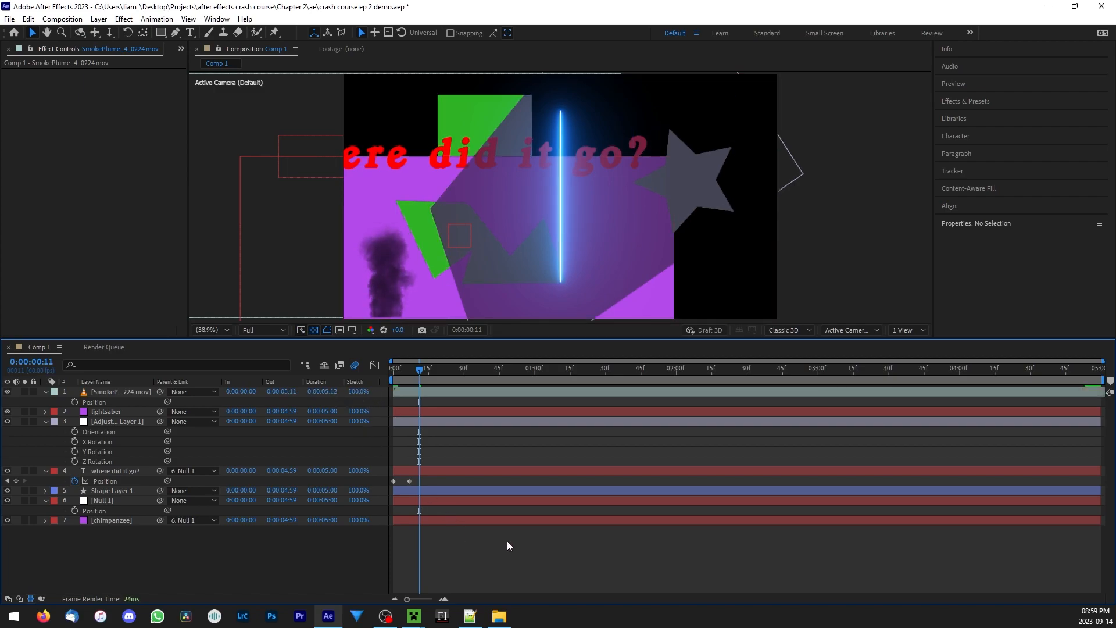
Step: Scrub and play through Comp 1 from the start to examine the render time of each layer
key("Home")
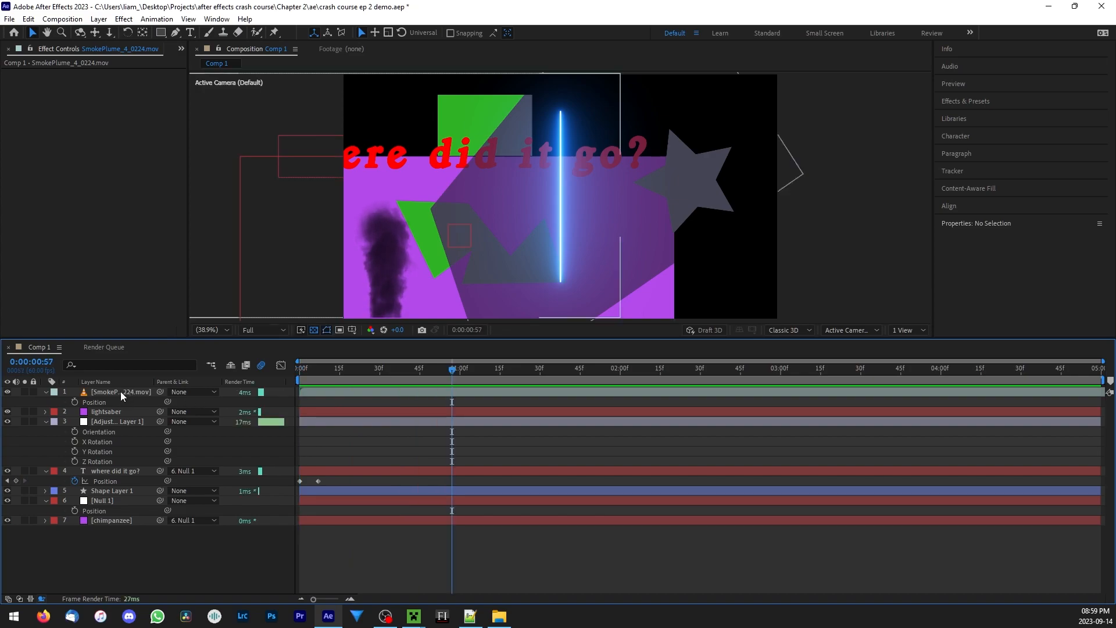
left_click_drag(372, 368, 200, 378)
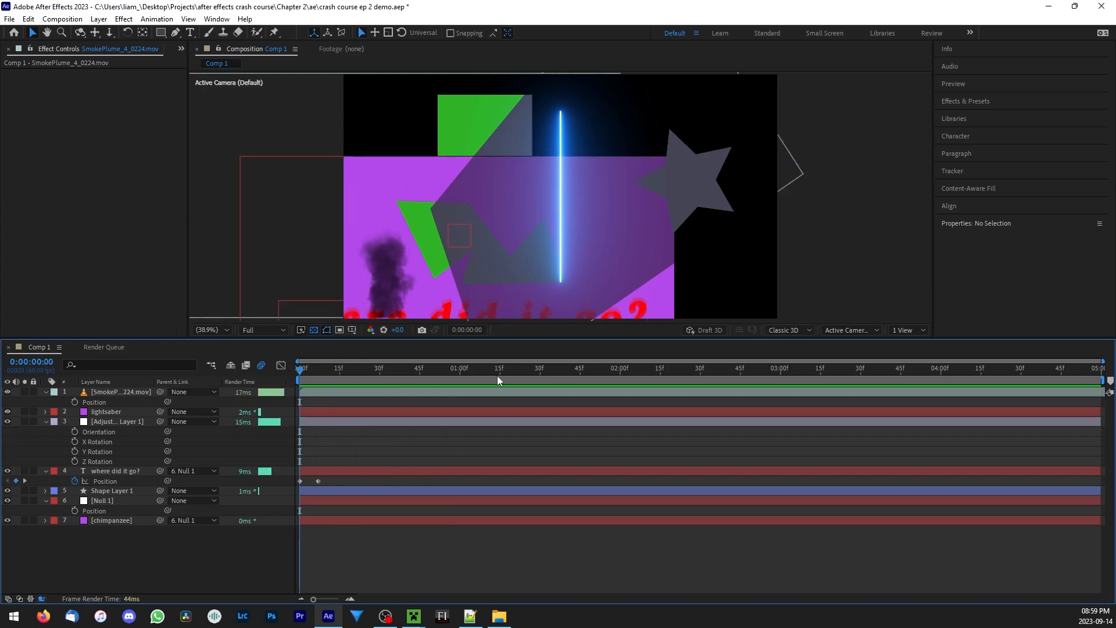
left_click(591, 374)
key("space")
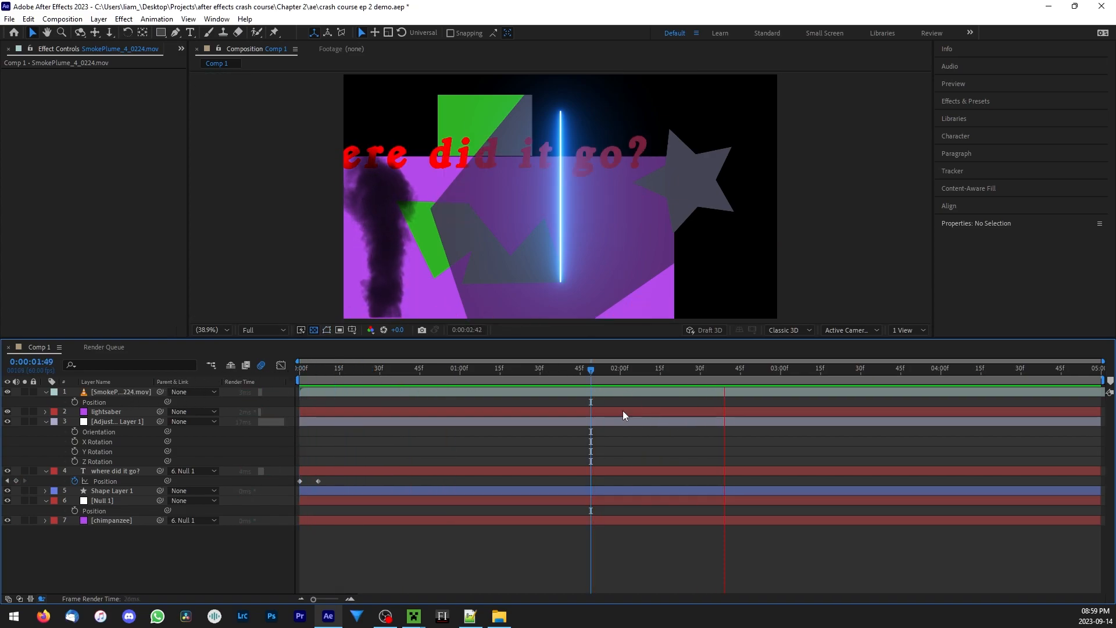
left_click(922, 371)
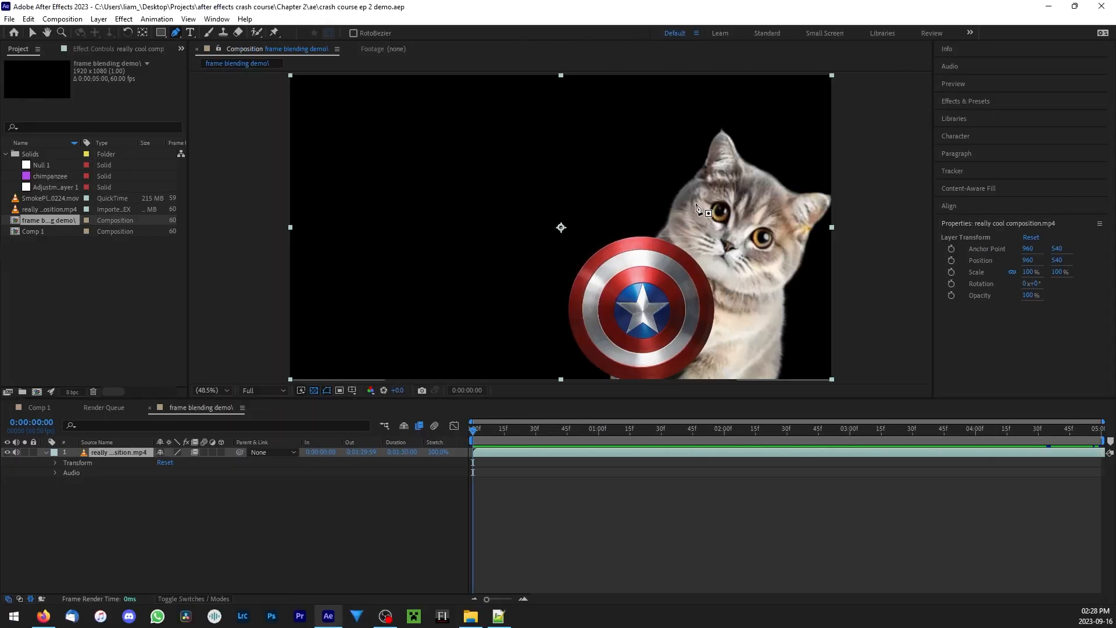
Step: Draw a four-point pen mask around one of the cat's eyes and delete it
left_click(725, 184)
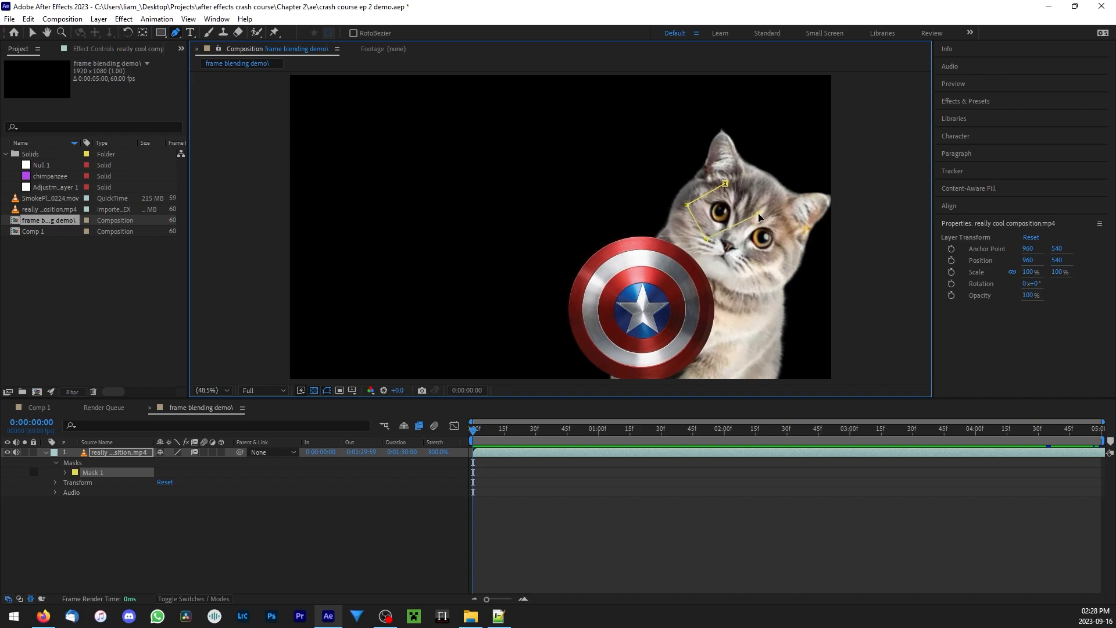
left_click(725, 184)
key("Delete")
Step: Draw a rectangular mask across the cat's face and the upper part of the shield
key("q")
left_click_drag(571, 173, 815, 274)
left_click(176, 583)
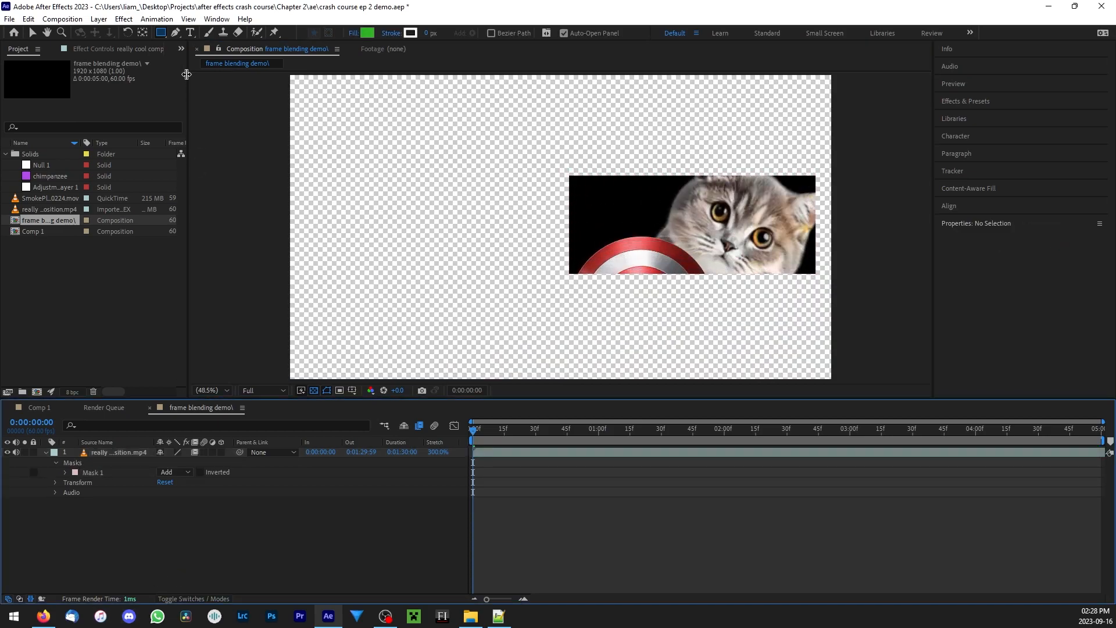
Step: Add an elliptical mask on the video layer below the rectangular one, over the cat's chest and the shield's edge
left_click_drag(160, 32, 207, 58)
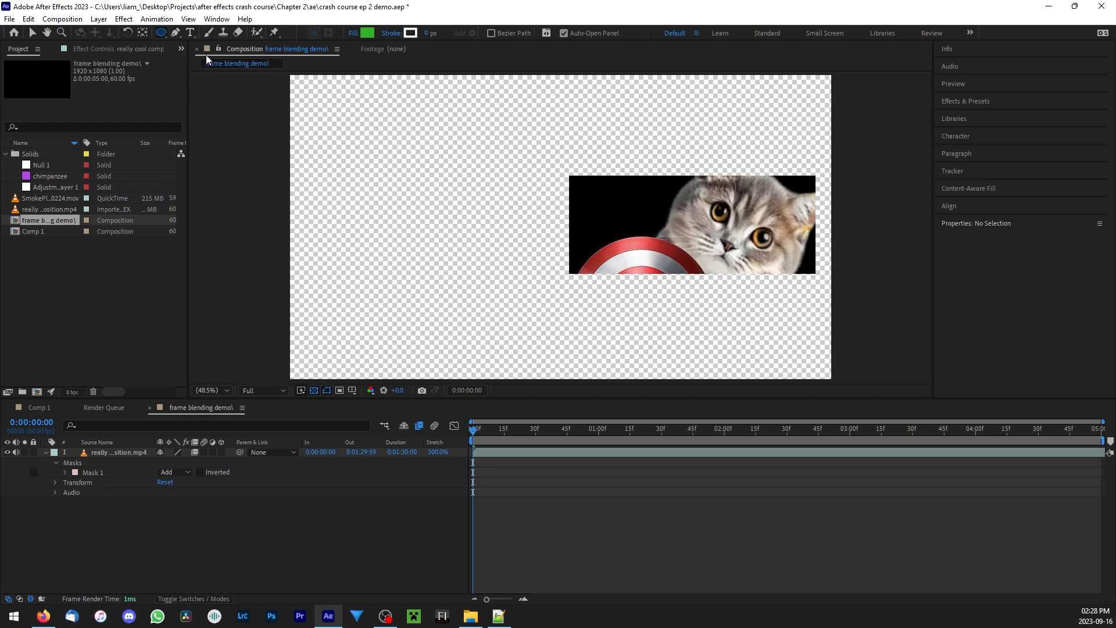
left_click(116, 452)
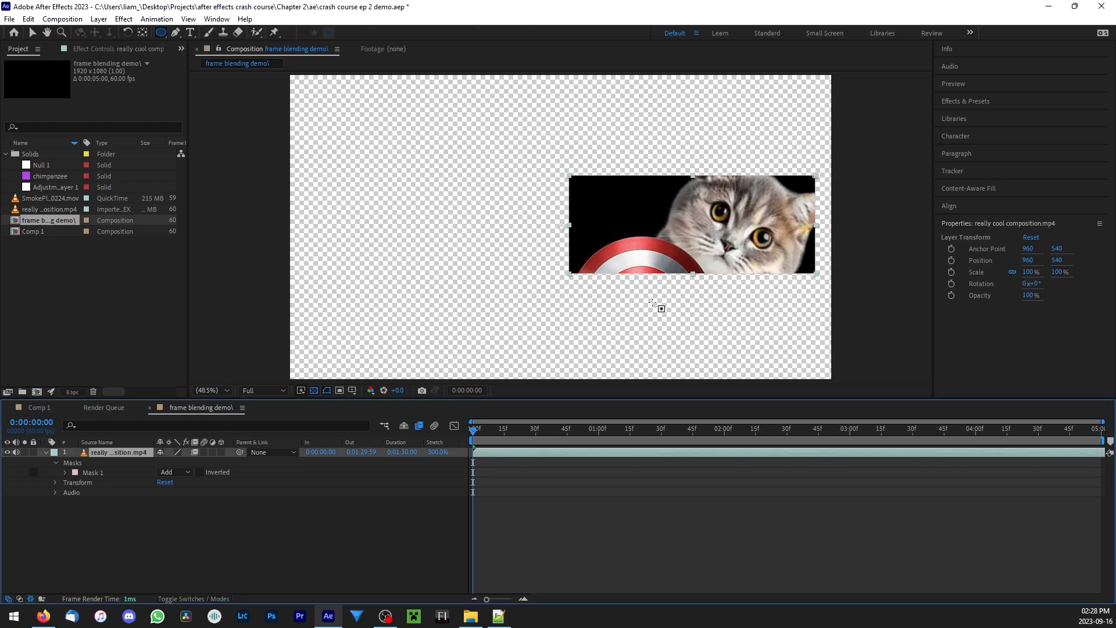
left_click_drag(738, 311, 788, 291)
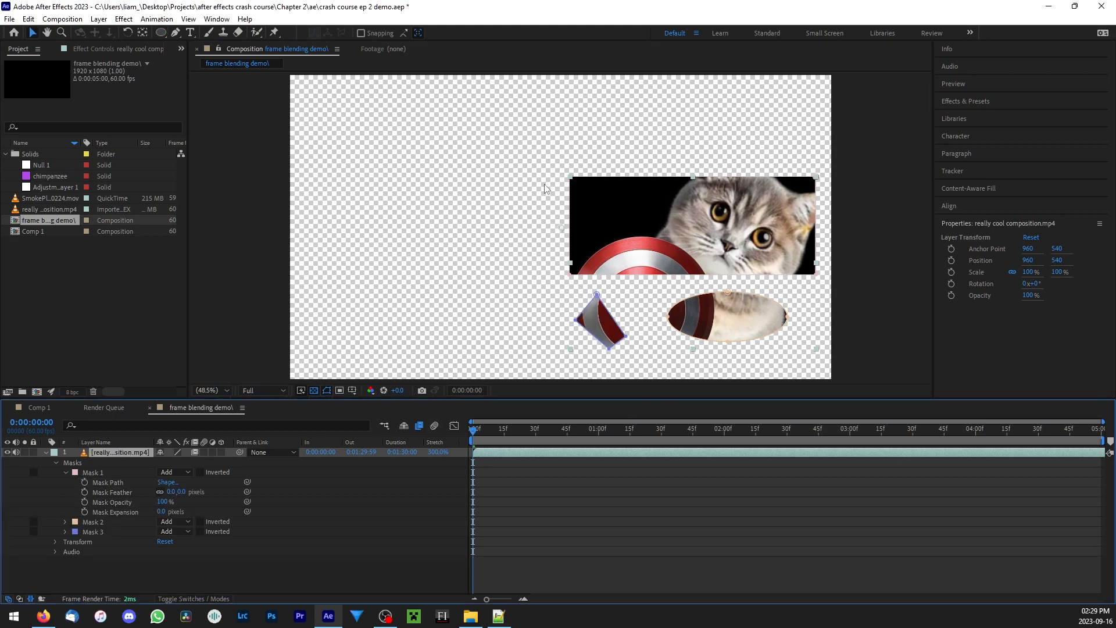
Step: Reshape Mask 1 and Mask 3 by moving their corner points, pulling Mask 1's upper-left corner inward
left_click_drag(571, 176, 599, 194)
mouse_move(597, 304)
left_mouse_down()
mouse_move(609, 321)
mouse_move(602, 305)
left_mouse_up()
left_click(56, 463)
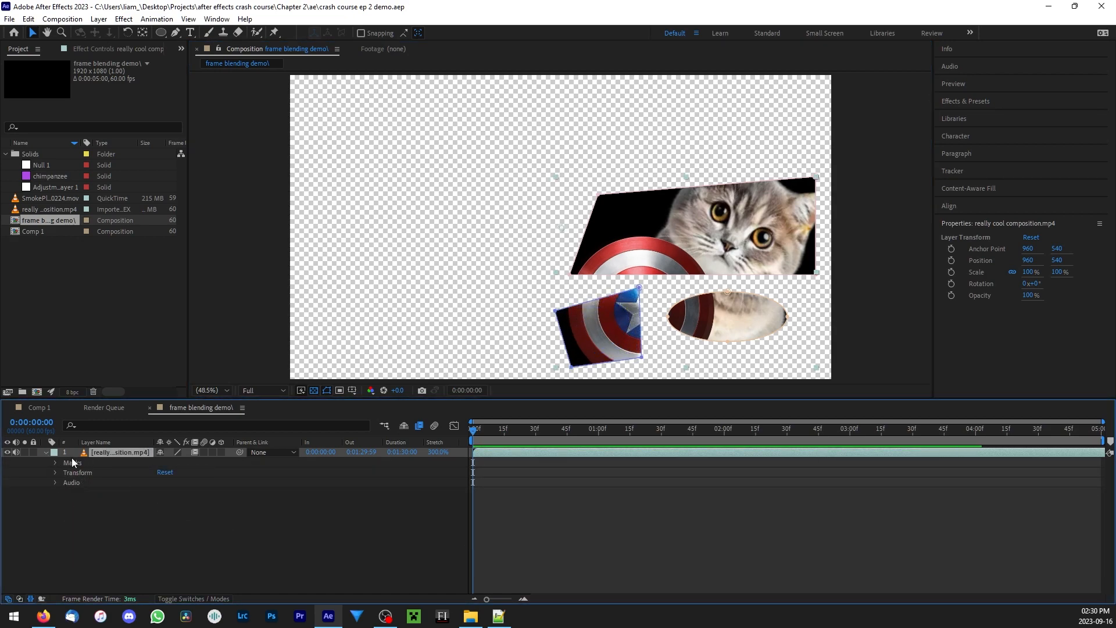
Step: Set Mask 3 to Subtract and back to Add, and turn its Inverted option on and off
left_click(54, 463)
left_click(110, 493)
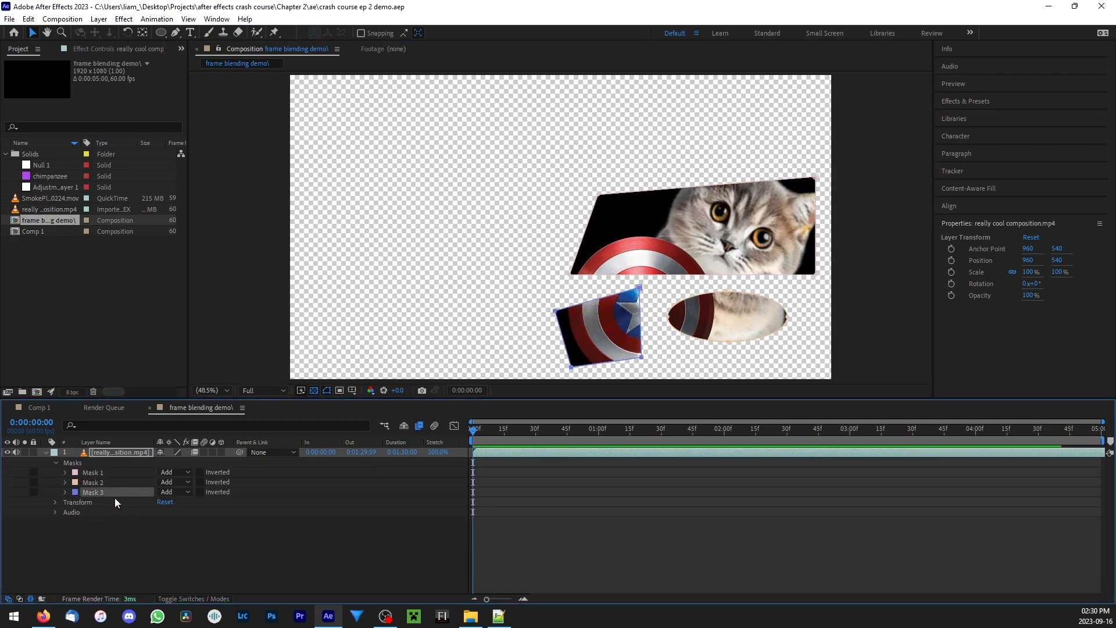
left_click(180, 493)
left_click(198, 528)
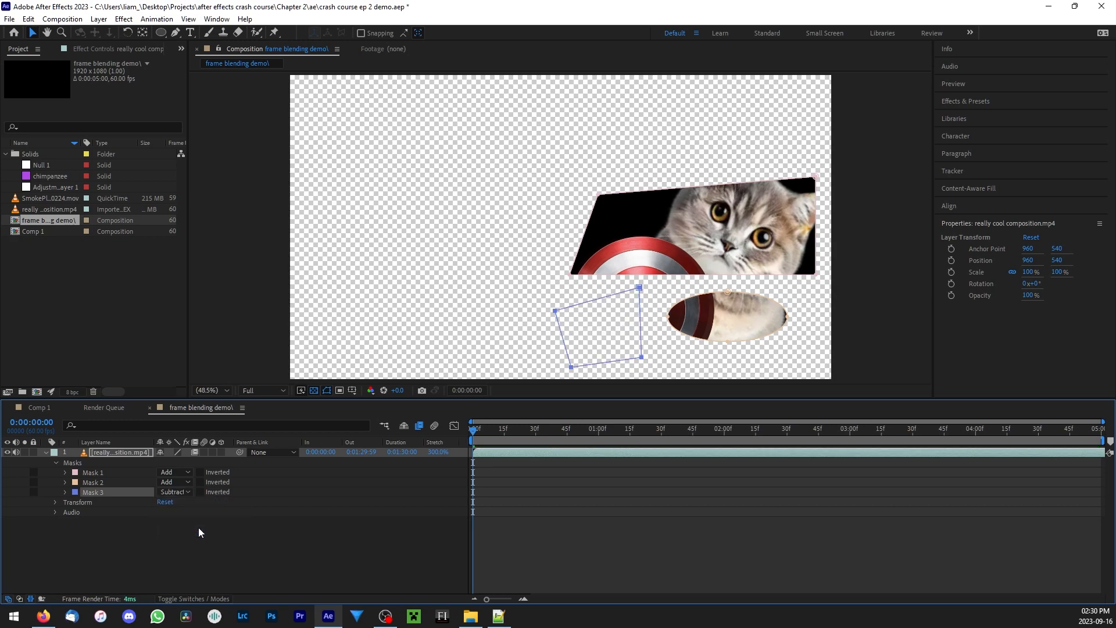
left_click(177, 493)
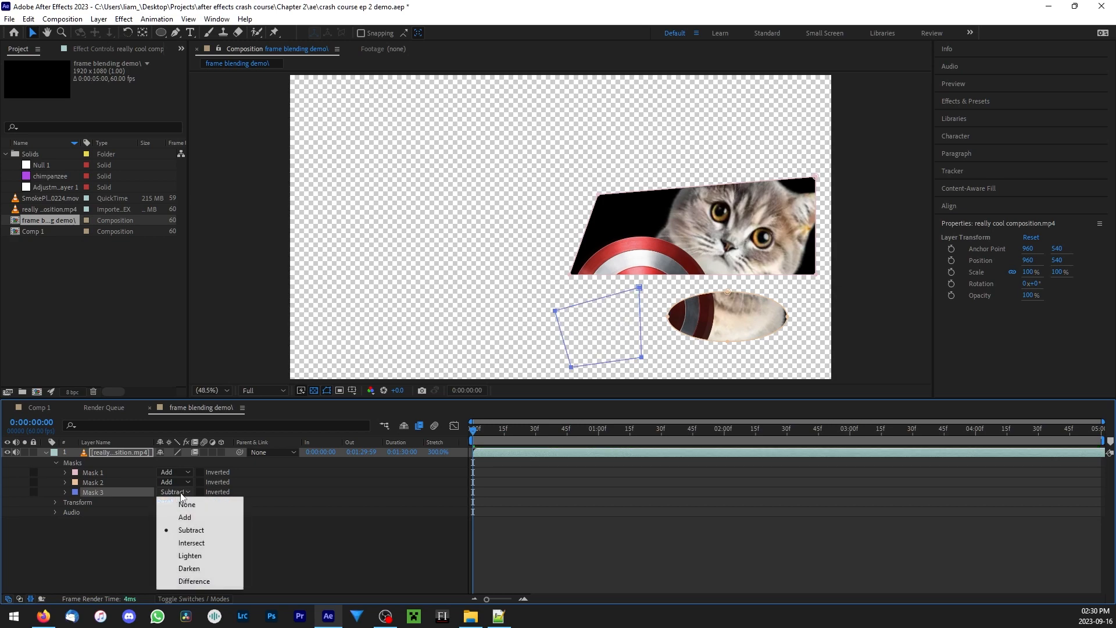
left_click(188, 515)
left_click(200, 493)
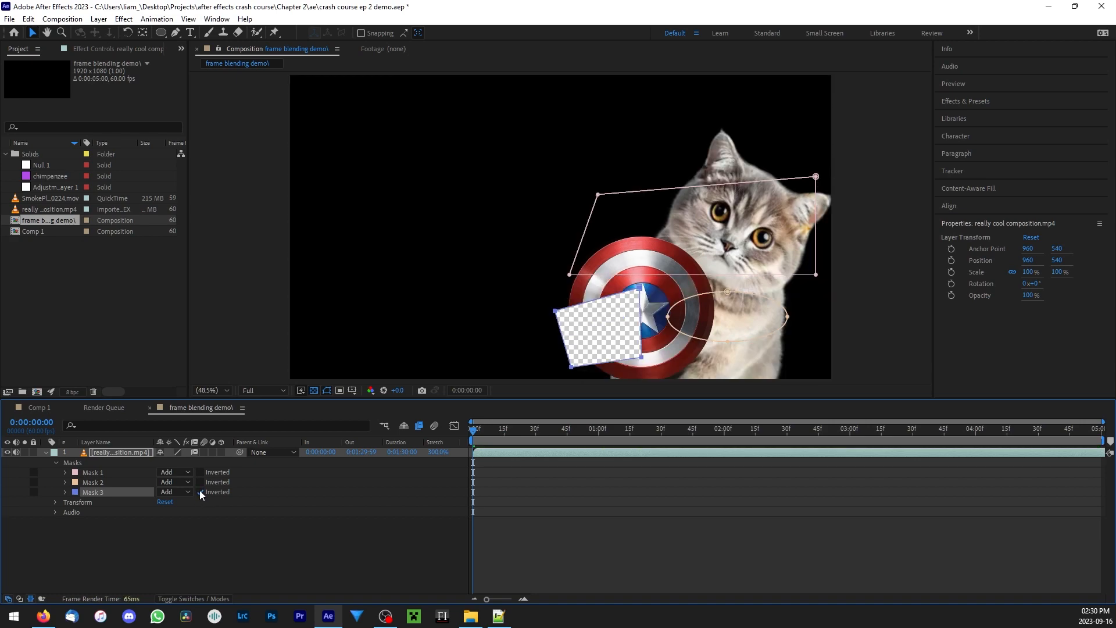
left_click(200, 493)
Step: Switch Mask 3 to Subtract once more and return it to Add
left_click(176, 492)
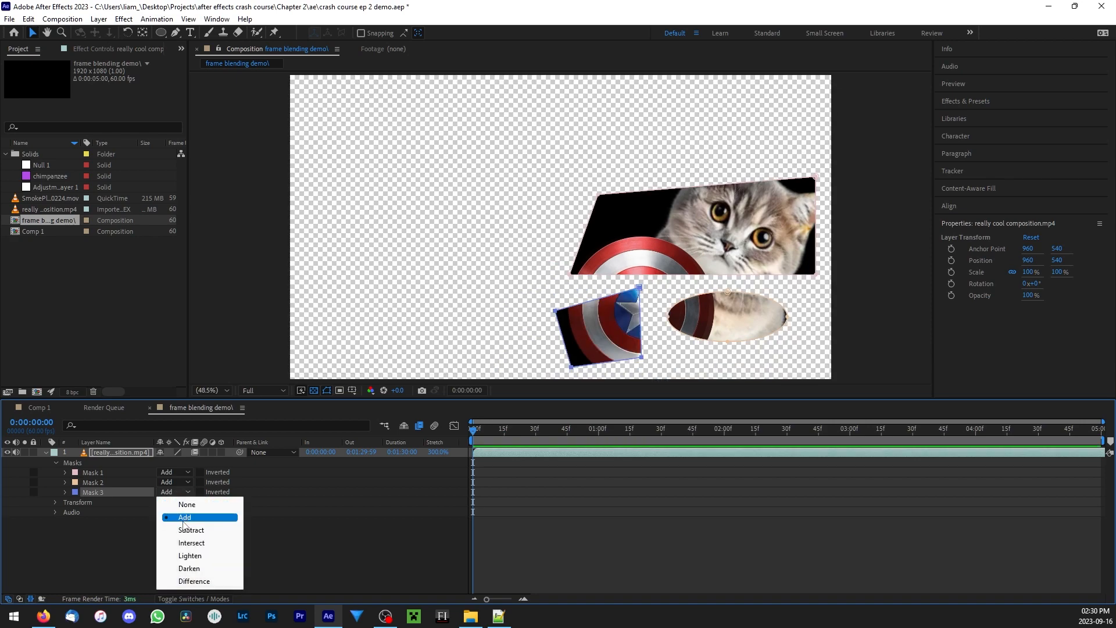
left_click(186, 529)
left_click(175, 492)
left_click(127, 486)
left_click(179, 492)
left_click(195, 514)
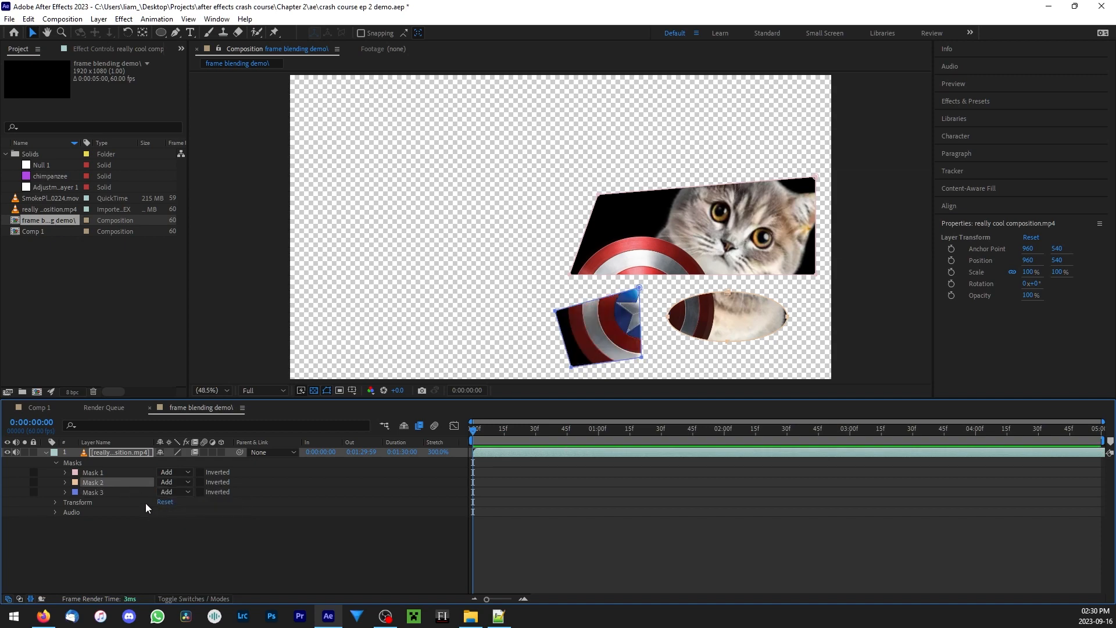
Step: Start keyframing Mask 1's Mask Path at frame 1 and advance to frame 28
left_click(85, 482)
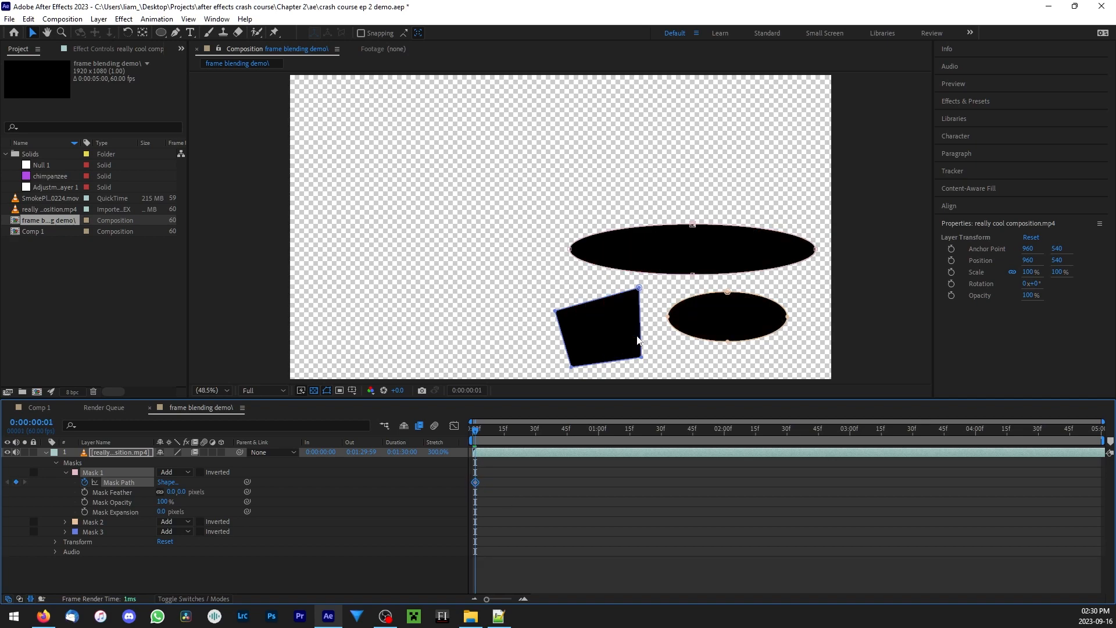
key("space")
key("space")
Step: Reshape the elliptical Mask 1 at frame 28 by pulling its top and left points up and to the left
left_click_drag(682, 225, 646, 197)
key("ctrl+z")
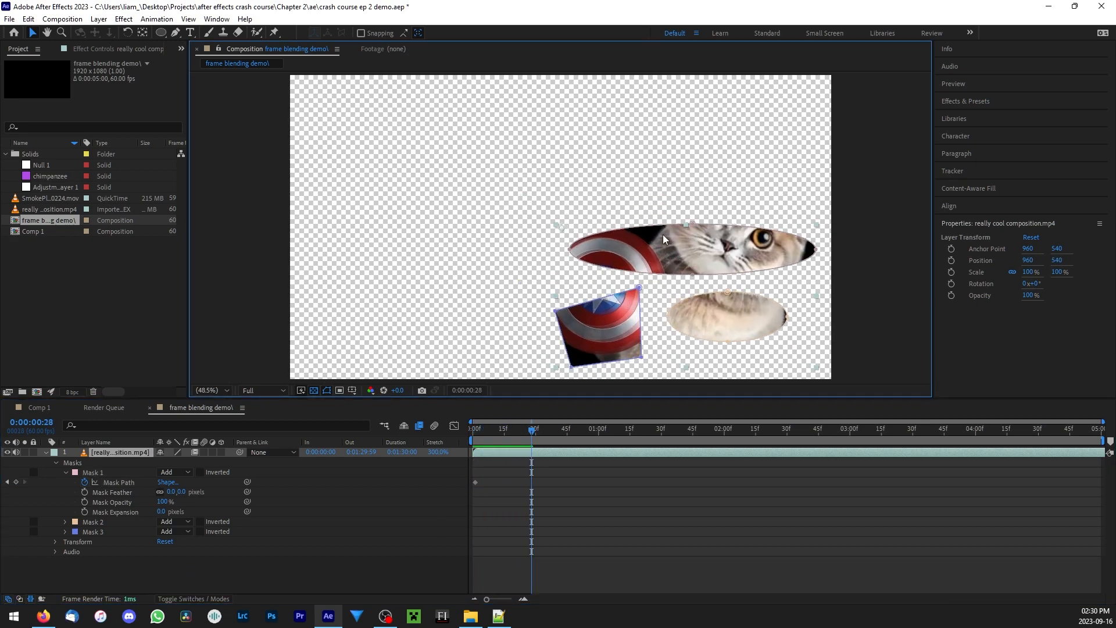
key("p")
key("g")
left_click_drag(693, 224, 648, 152)
left_click_drag(568, 249, 530, 212)
Step: Play and scrub the Mask 1 path animation, and return to the first frame
left_click_drag(530, 434, 392, 434)
key("space")
key("space")
left_click(536, 434)
left_click_drag(536, 434, 475, 441)
Step: Try adjusting Mask 1's feather and set its Mask Expansion to 16 pixels
left_click(123, 492)
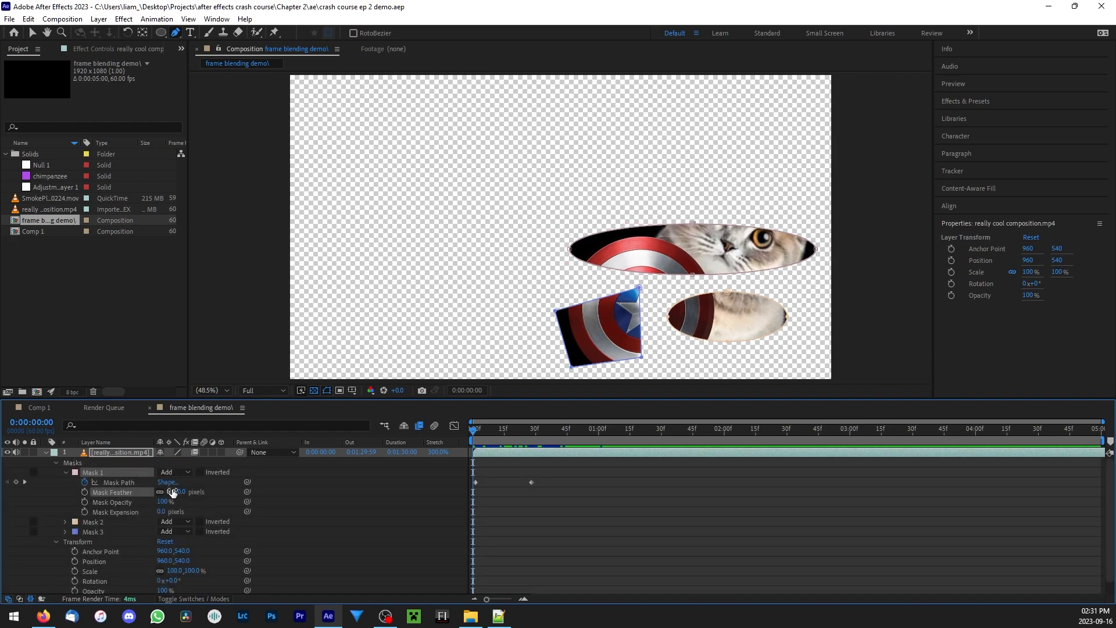
left_click_drag(172, 492, 84, 493)
scroll(163, 490, "down", 1)
mouse_move(163, 490)
left_mouse_down()
mouse_move(108, 492)
mouse_move(251, 506)
mouse_move(134, 502)
mouse_move(174, 502)
left_mouse_up()
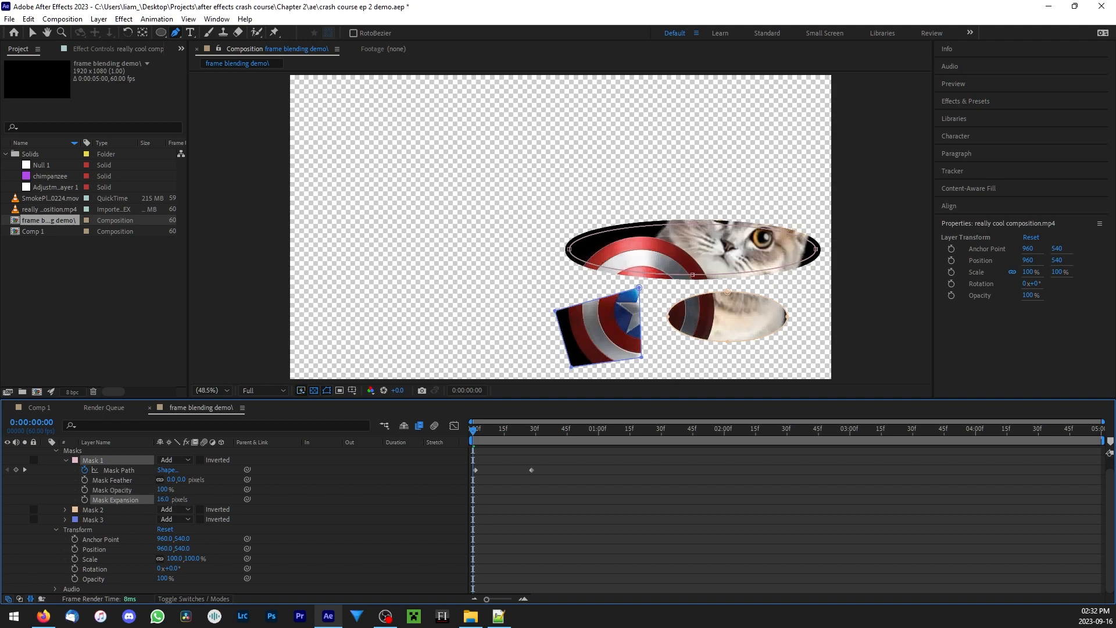